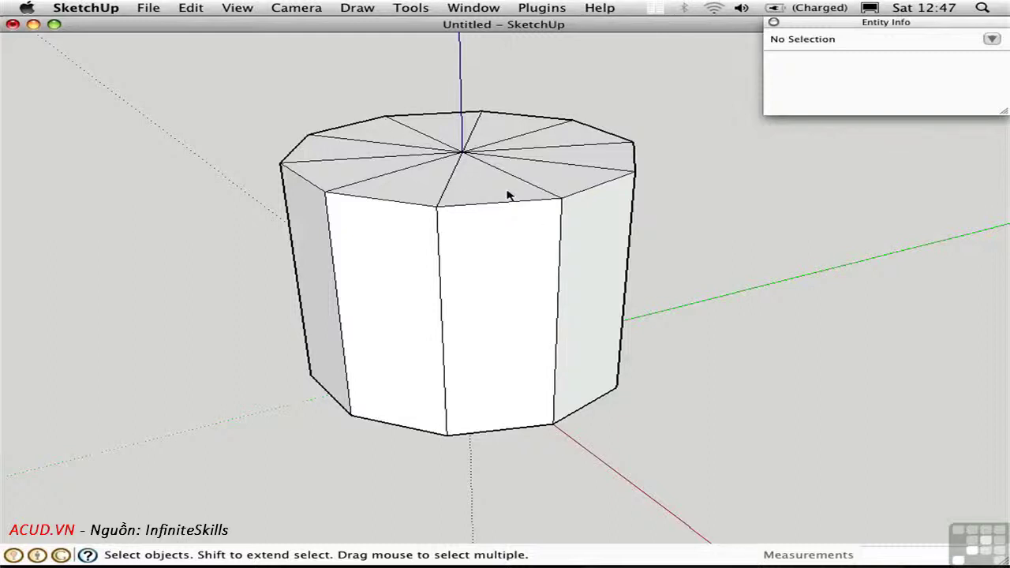
Step: Mark the prism's three front vertical edges Soft and Smooth in Entity Info, then orbit to inspect
{"action": "left_click", "coordinate": [338, 297]}
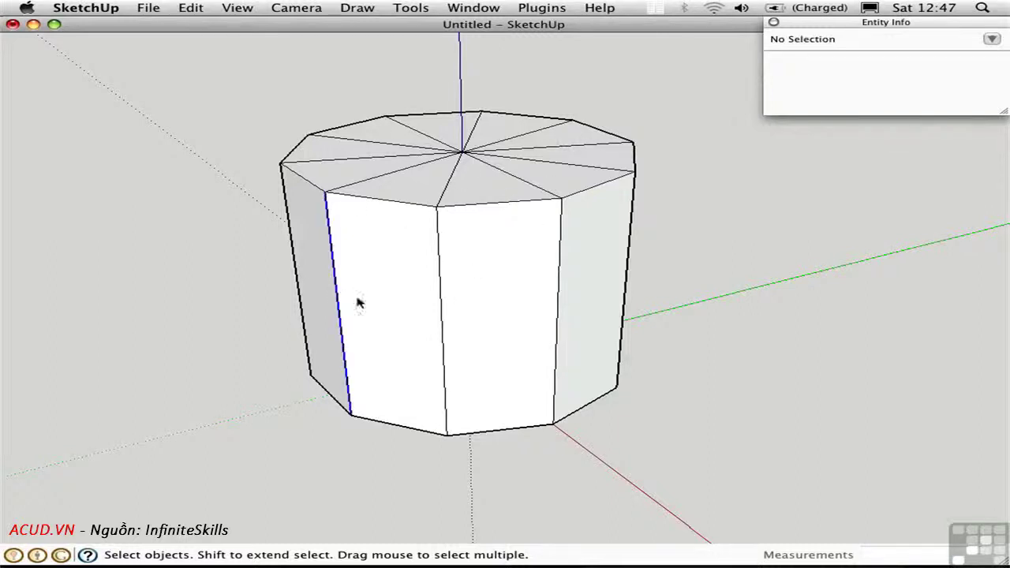
{"action": "left_click", "coordinate": [447, 302], "text": "shift"}
{"action": "left_click", "coordinate": [558, 303], "text": "shift"}
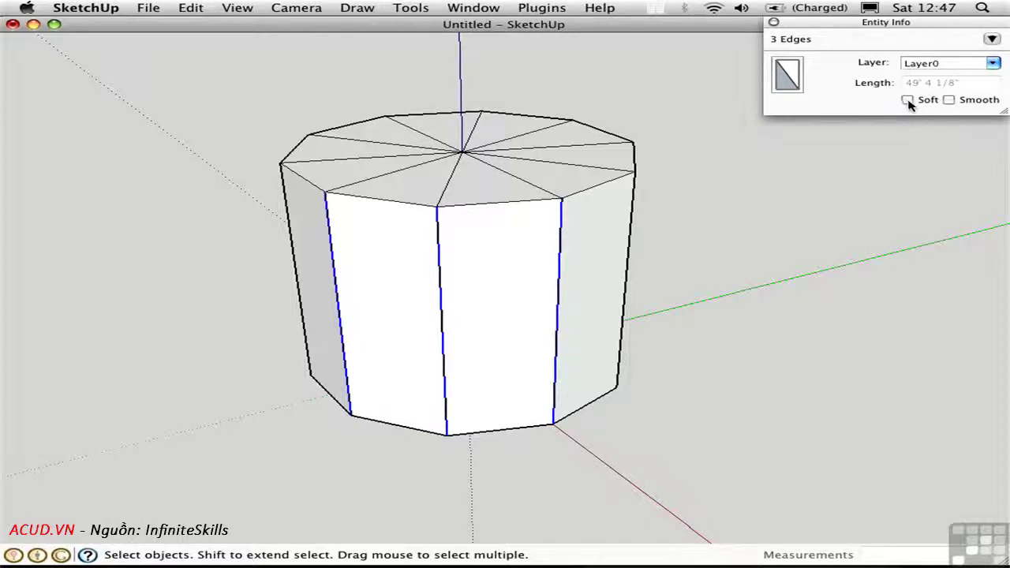
{"action": "left_click", "coordinate": [908, 101]}
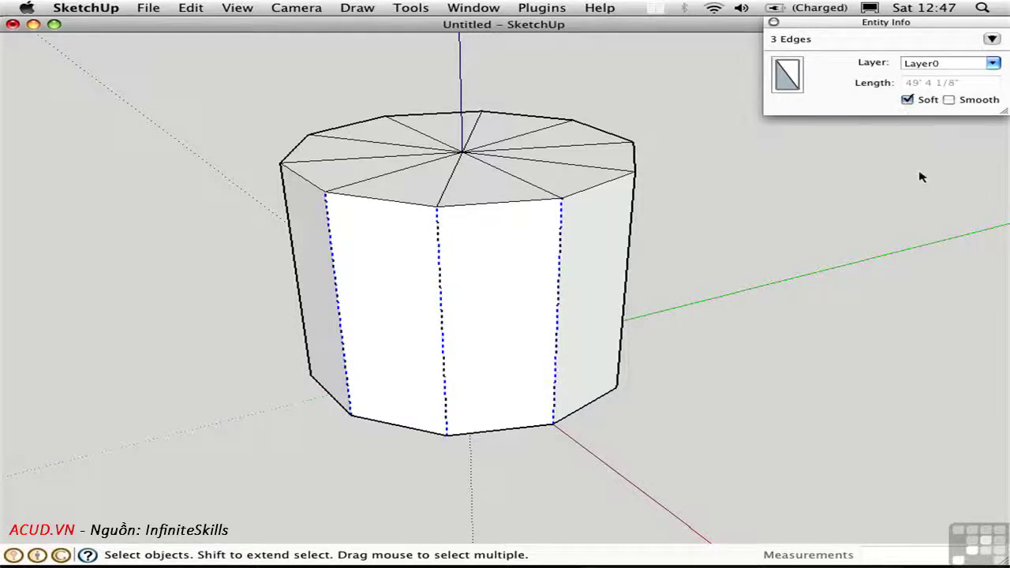
{"action": "left_click", "coordinate": [949, 101]}
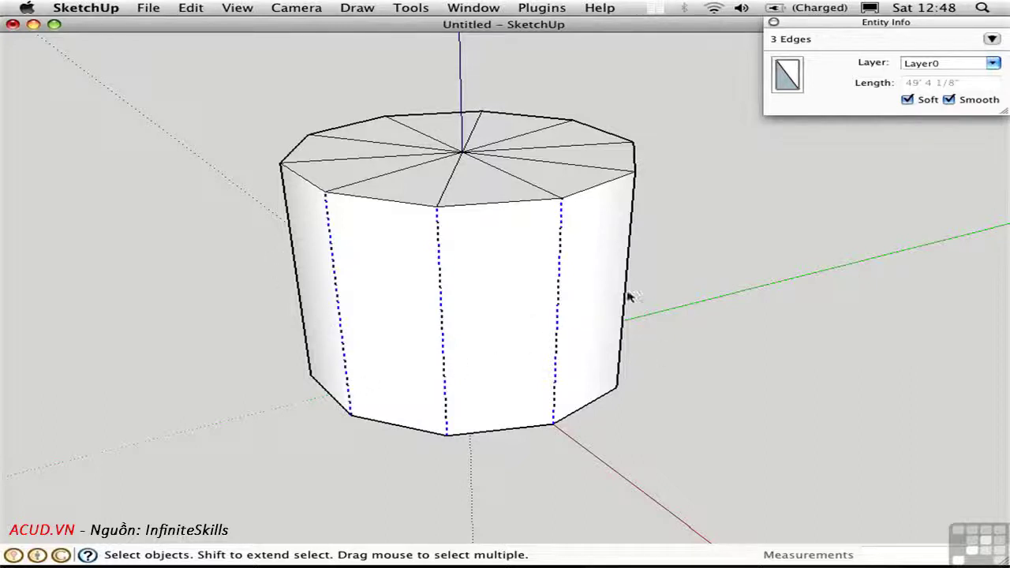
{"action": "left_click", "coordinate": [696, 278]}
{"action": "middle_click_drag", "start_coordinate": [697, 276], "coordinate": [730, 327]}
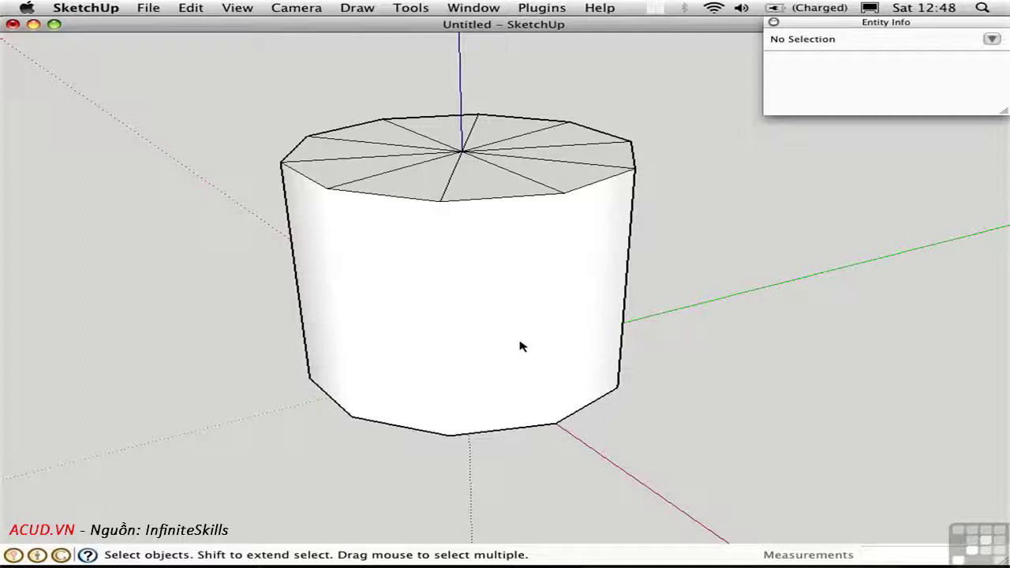
Step: Show hidden geometry and clear Smooth and Soft on the three dashed front edges
{"action": "left_click", "coordinate": [233, 7]}
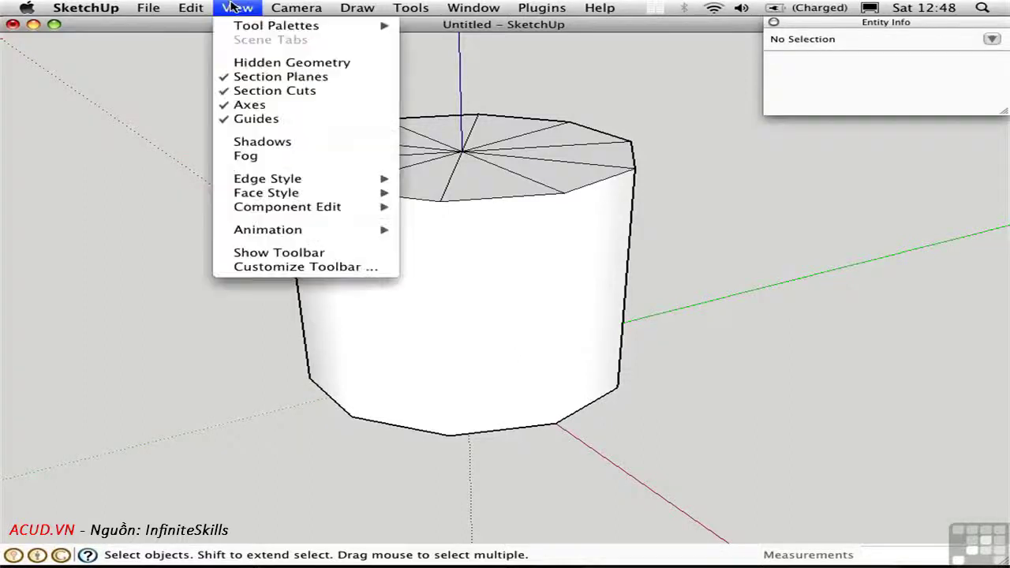
{"action": "left_click", "coordinate": [244, 63]}
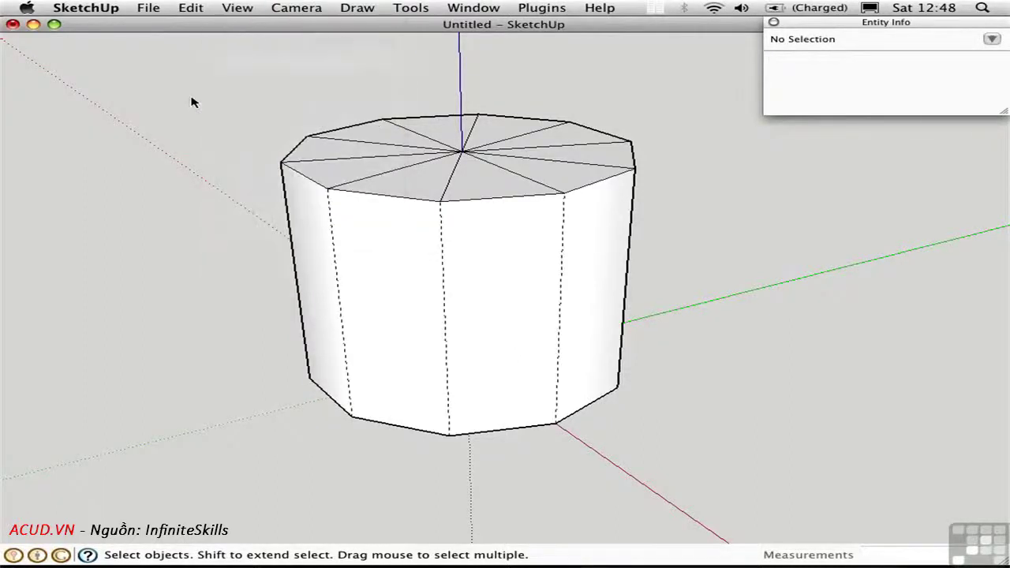
{"action": "left_click", "coordinate": [337, 270]}
{"action": "left_click", "coordinate": [444, 294], "text": "shift"}
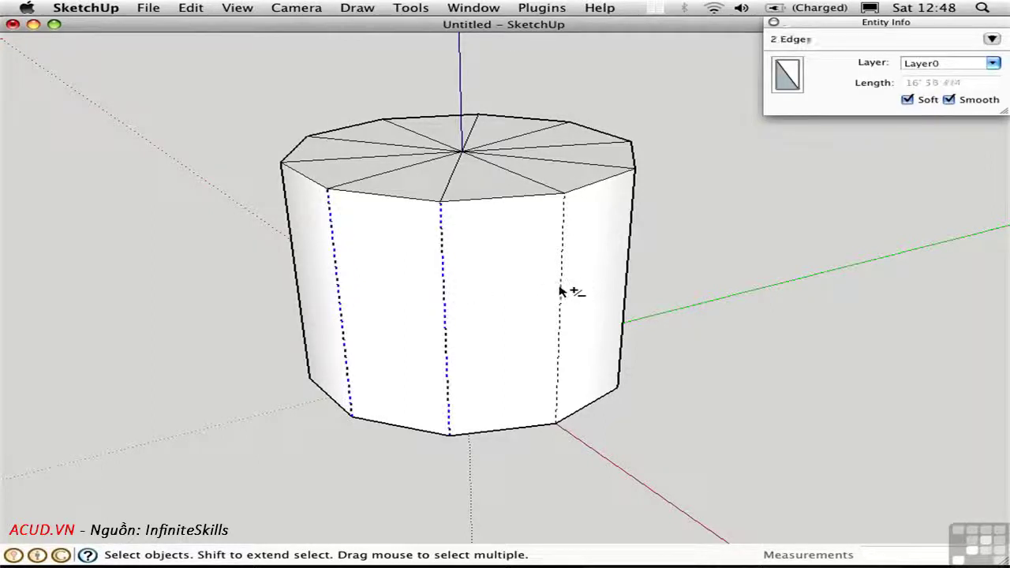
{"action": "left_click", "coordinate": [561, 289], "text": "shift"}
{"action": "left_click", "coordinate": [948, 99]}
{"action": "left_click", "coordinate": [907, 99]}
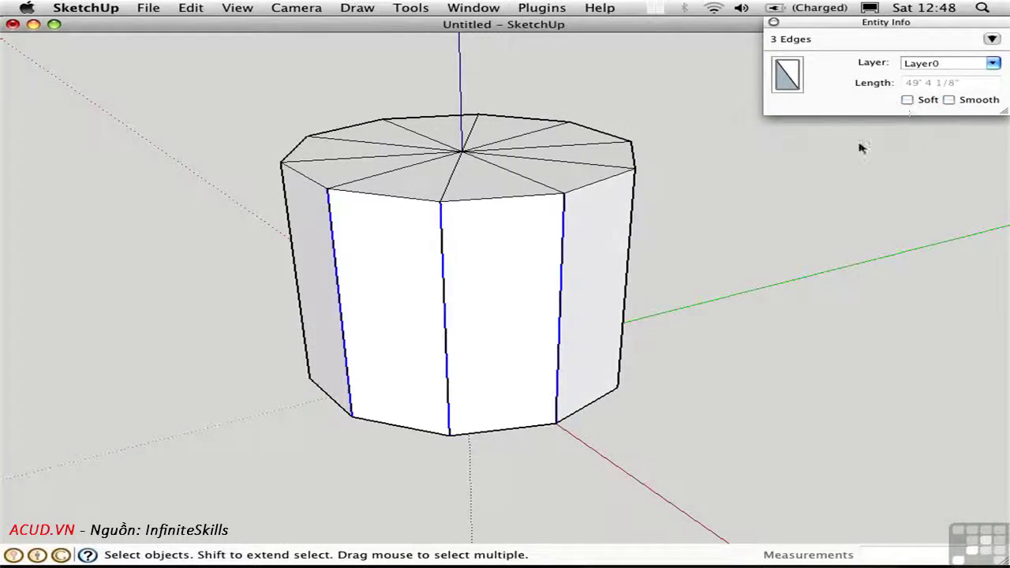
{"action": "left_click", "coordinate": [799, 208]}
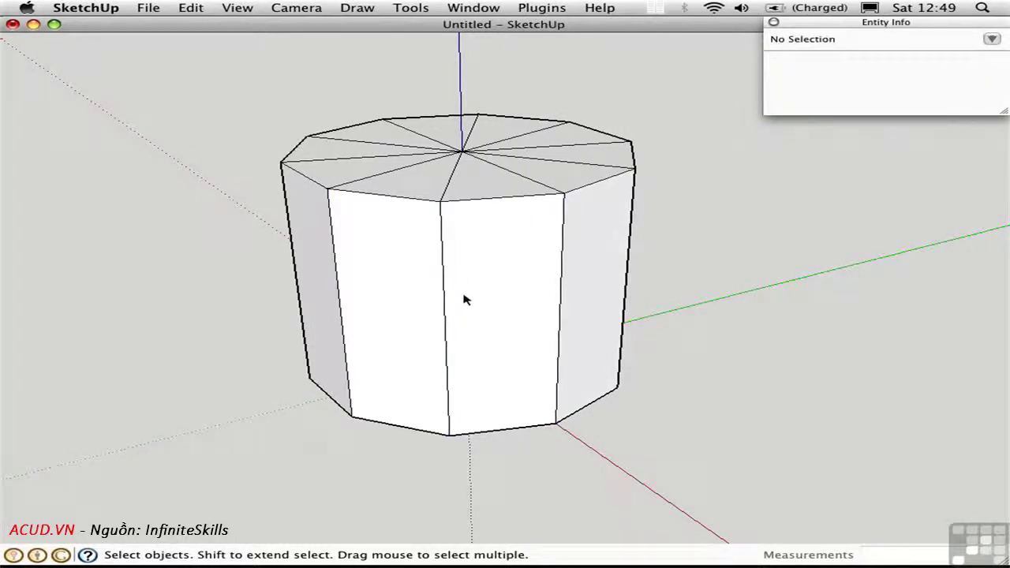
Step: Re-soften the front edges with the Eraser, hide hidden geometry, and select the 357.694 Feet² surface
{"action": "key", "text": "e"}
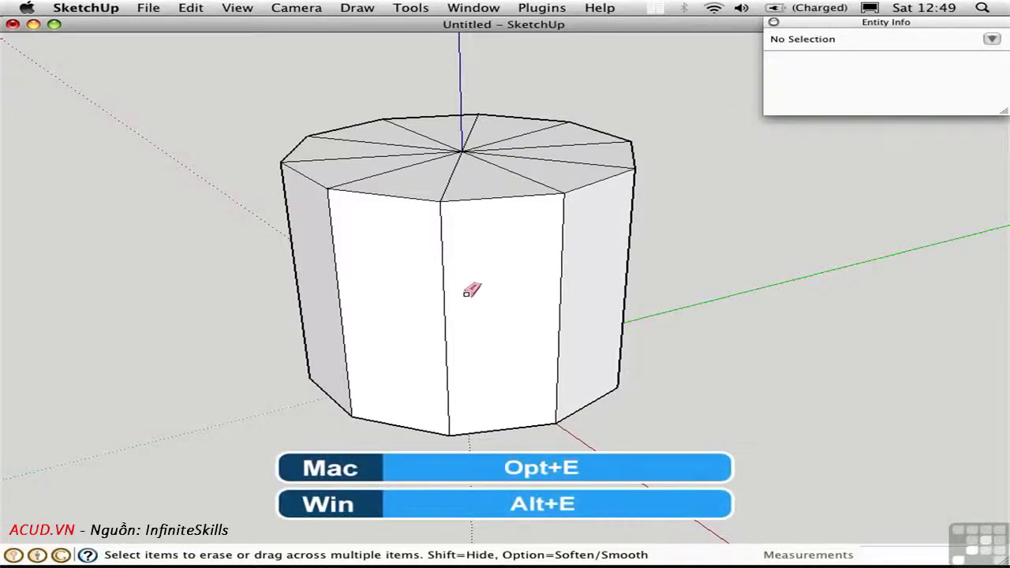
{"action": "mouse_move", "coordinate": [468, 293]}
{"action": "left_mouse_down"}
{"action": "mouse_move", "coordinate": [568, 286]}
{"action": "mouse_move", "coordinate": [457, 271]}
{"action": "mouse_move", "coordinate": [329, 271]}
{"action": "left_mouse_up"}
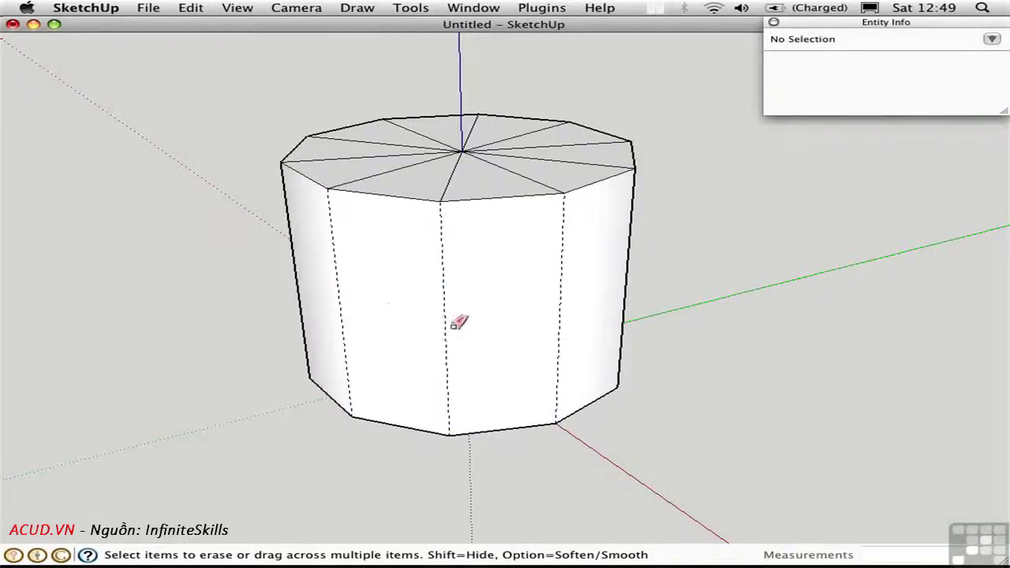
{"action": "left_click", "coordinate": [236, 8]}
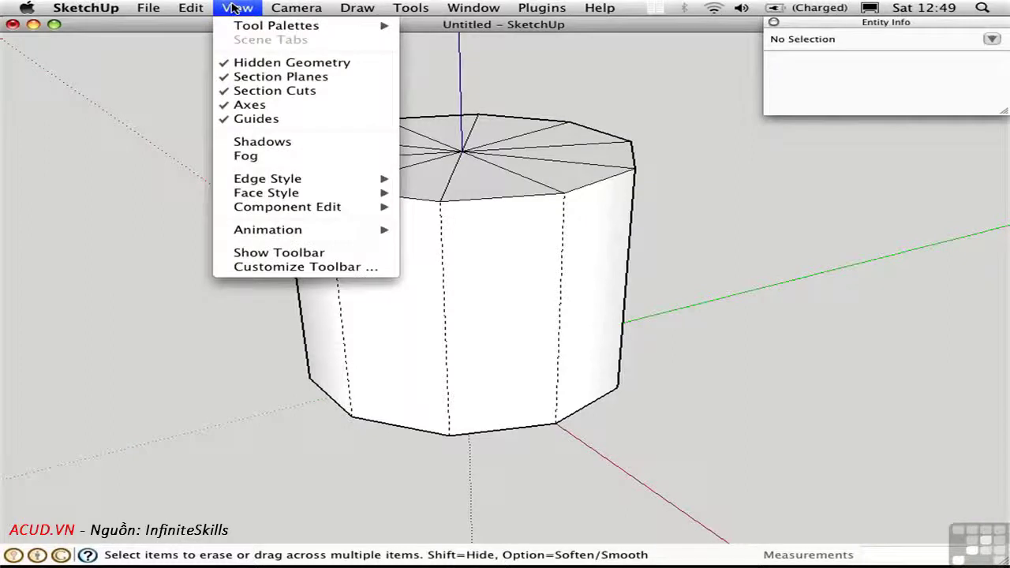
{"action": "left_click", "coordinate": [253, 63]}
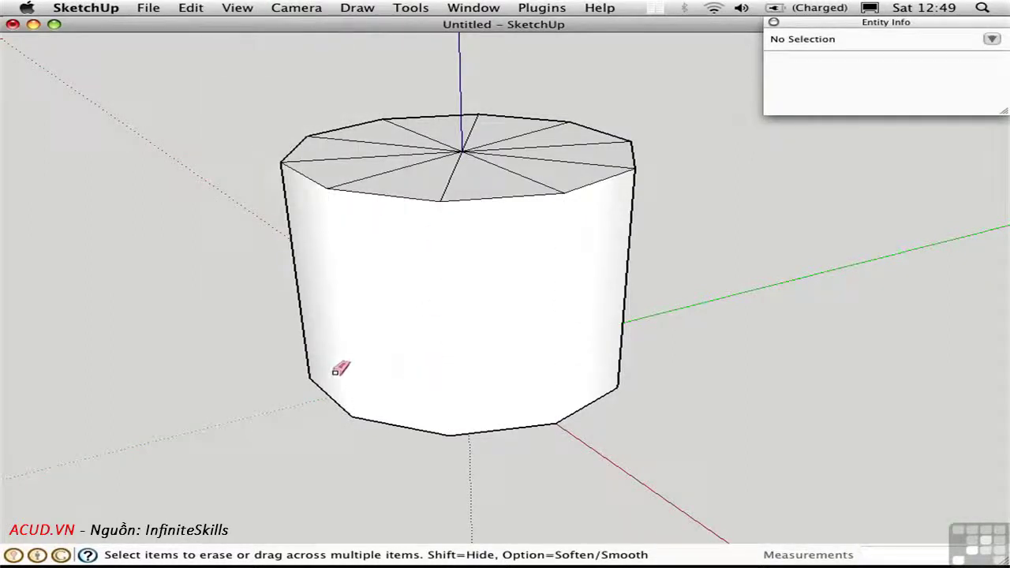
{"action": "middle_click_drag", "start_coordinate": [221, 332], "coordinate": [235, 313]}
{"action": "key", "text": "space"}
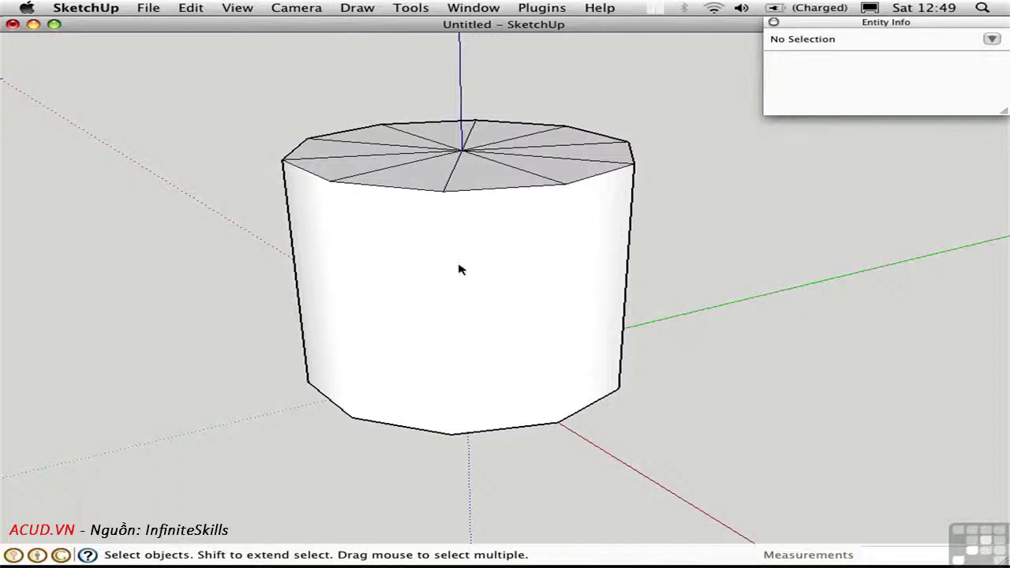
{"action": "left_click", "coordinate": [454, 267]}
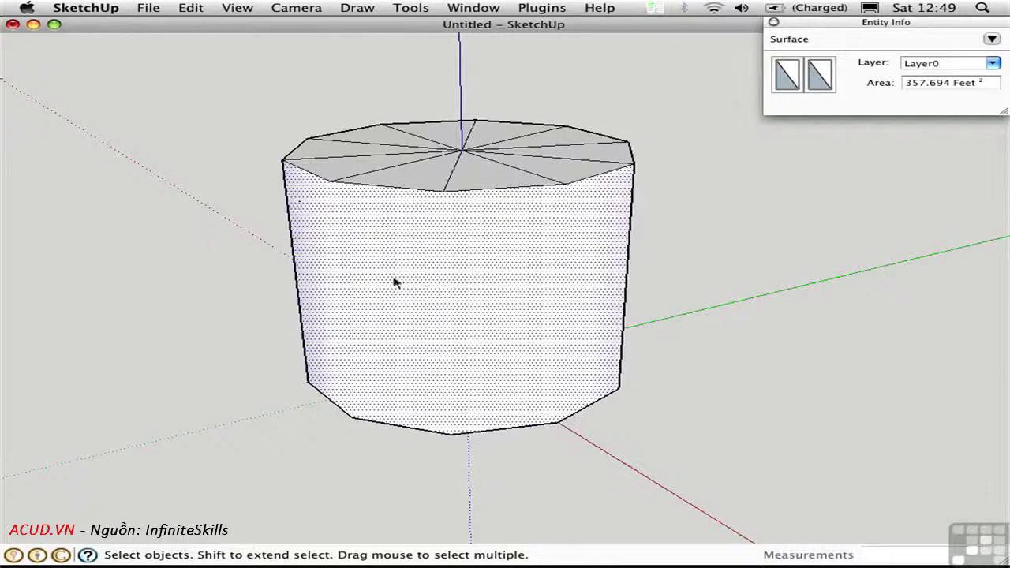
Step: Unsoften the three front edges with the Eraser so the front shows flat facets again
{"action": "key", "text": "Escape"}
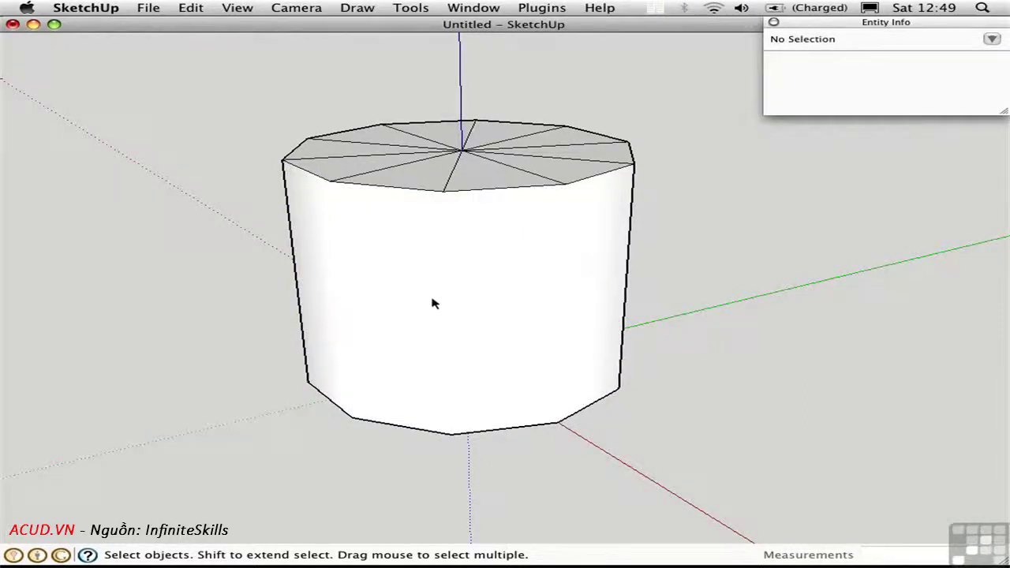
{"action": "key", "text": "e"}
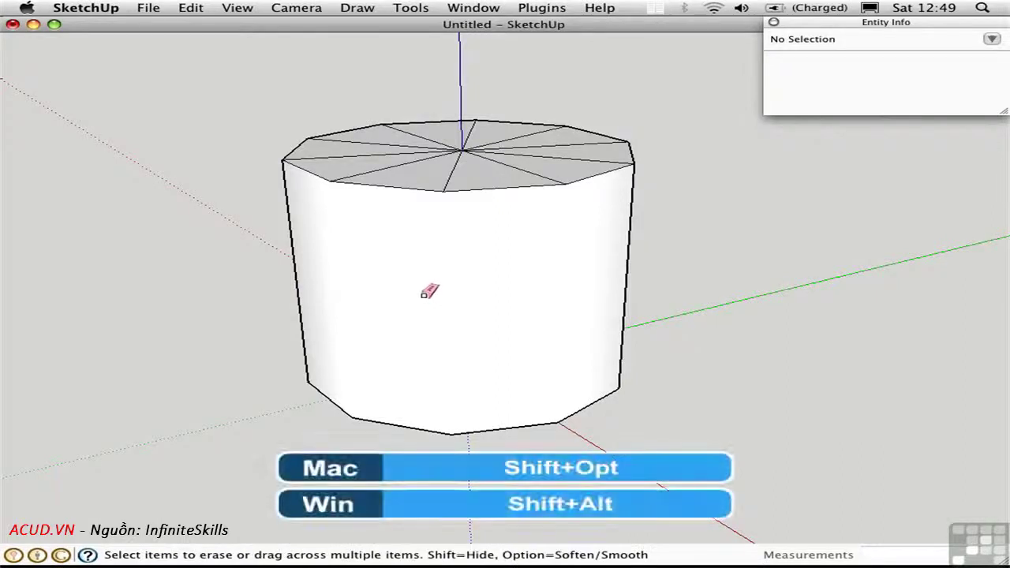
{"action": "left_click", "coordinate": [566, 278], "text": "alt+shift"}
{"action": "mouse_move", "coordinate": [467, 268]}
{"action": "left_mouse_down", "text": "alt+shift"}
{"action": "mouse_move", "coordinate": [342, 237]}
{"action": "mouse_move", "coordinate": [336, 256]}
{"action": "left_mouse_up", "text": "alt+shift"}
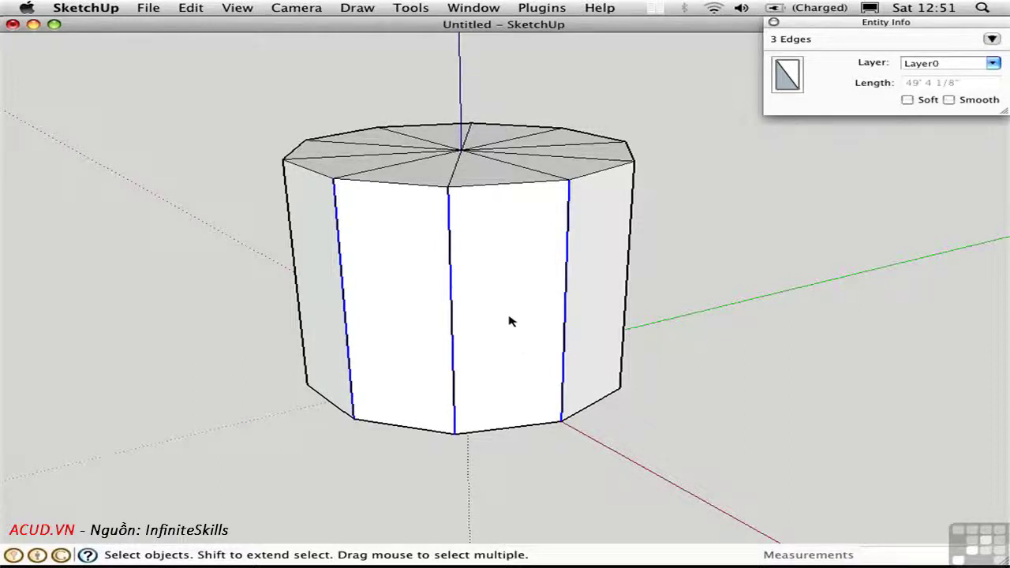
Step: Hide the selected front edges via Edit > Hide, then start a Push/Pull on a front face and cancel
{"action": "left_click", "coordinate": [190, 10]}
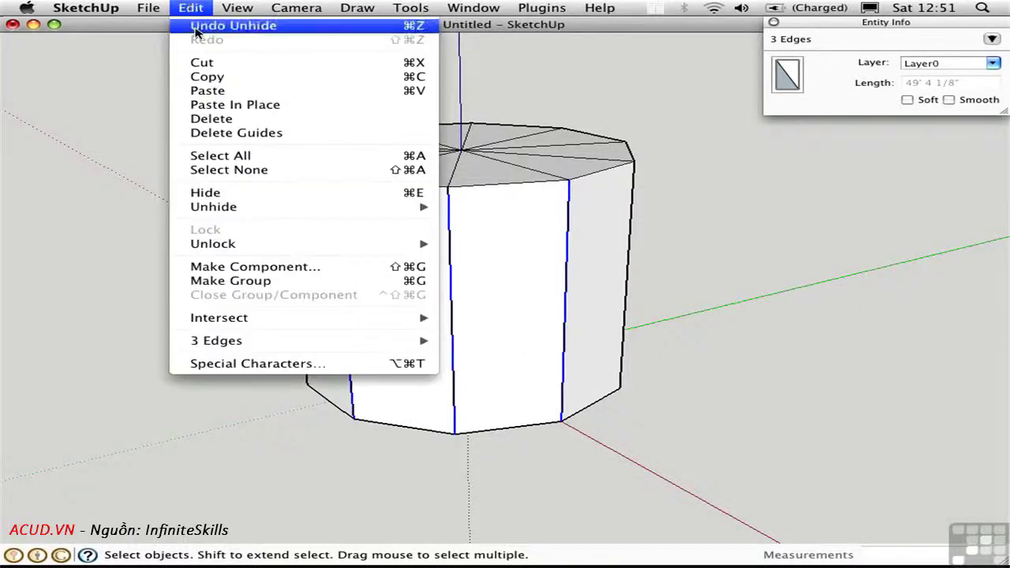
{"action": "left_click", "coordinate": [231, 194]}
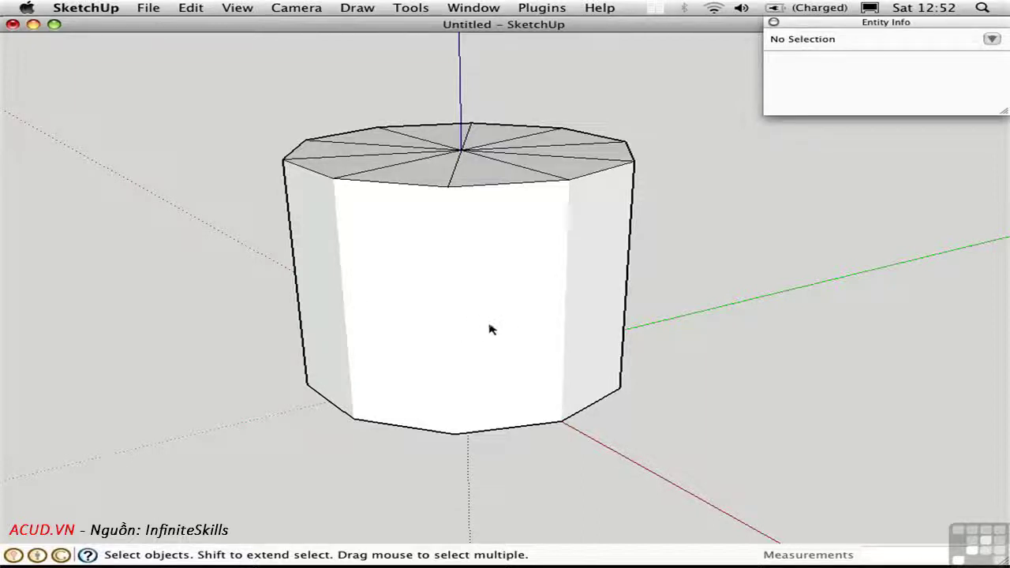
{"action": "key", "text": "p"}
{"action": "left_click", "coordinate": [509, 282]}
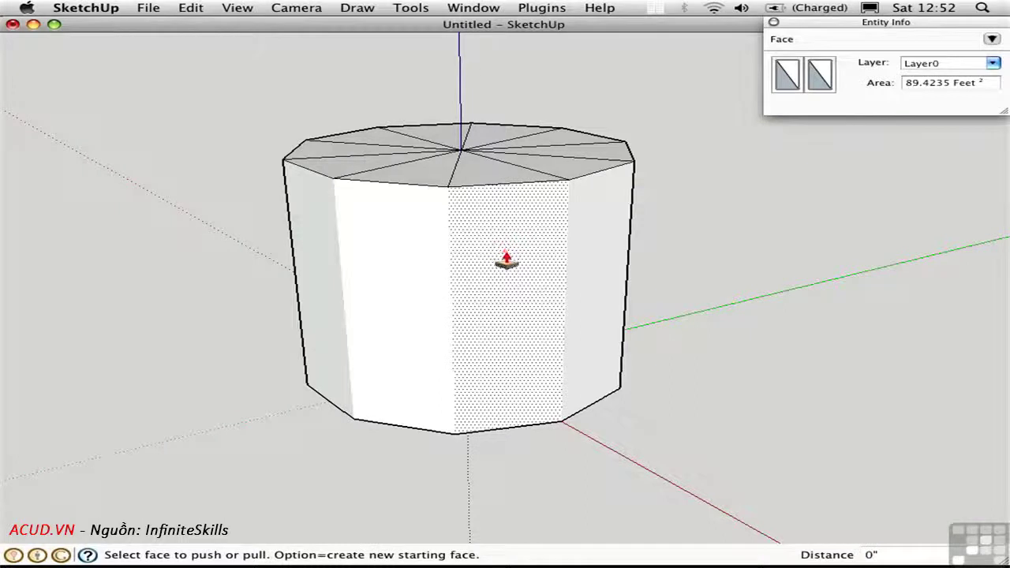
{"action": "key", "text": "space"}
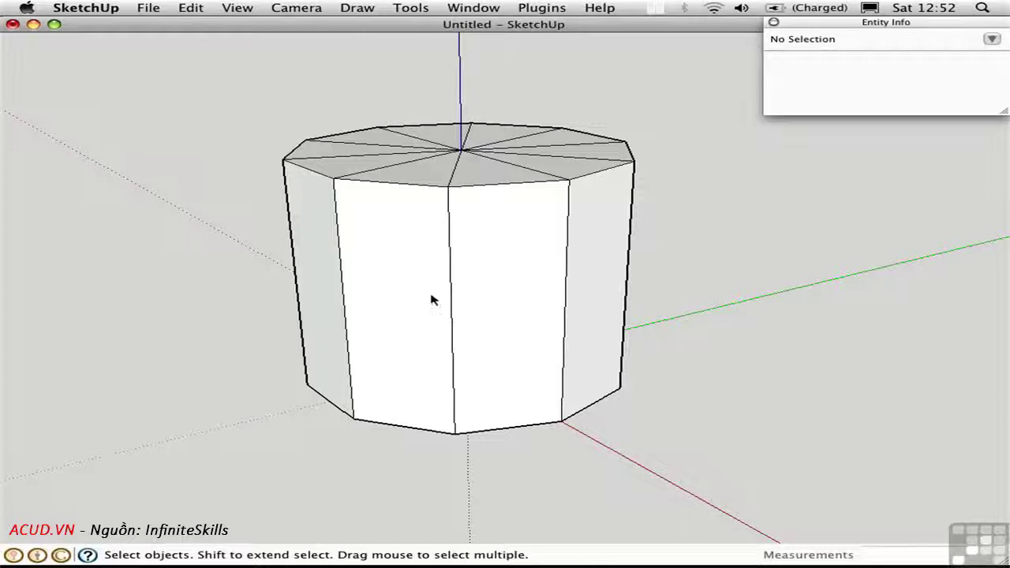
{"action": "left_click", "coordinate": [340, 268]}
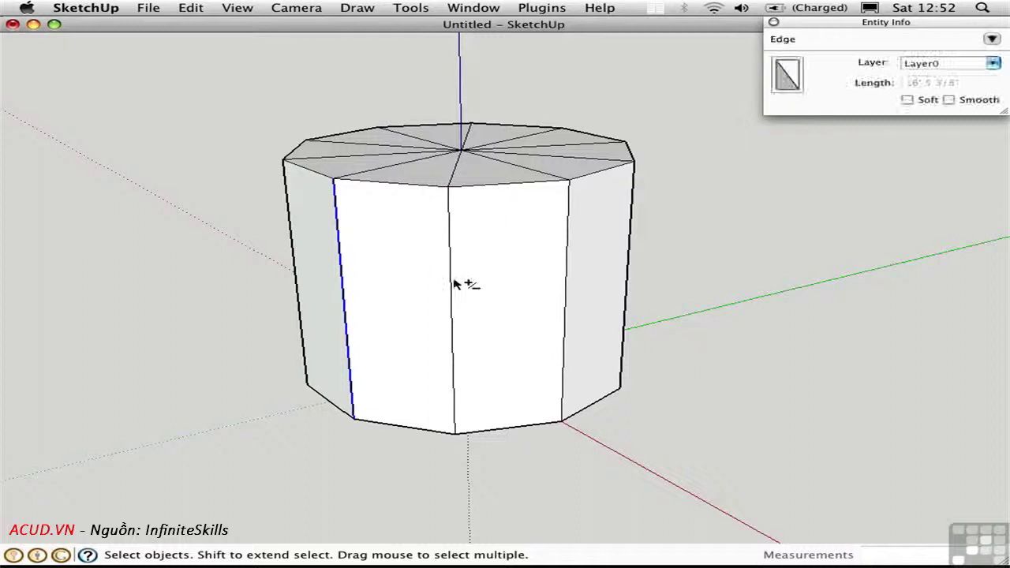
{"action": "left_click", "coordinate": [451, 282], "text": "shift"}
{"action": "left_click", "coordinate": [565, 282], "text": "shift"}
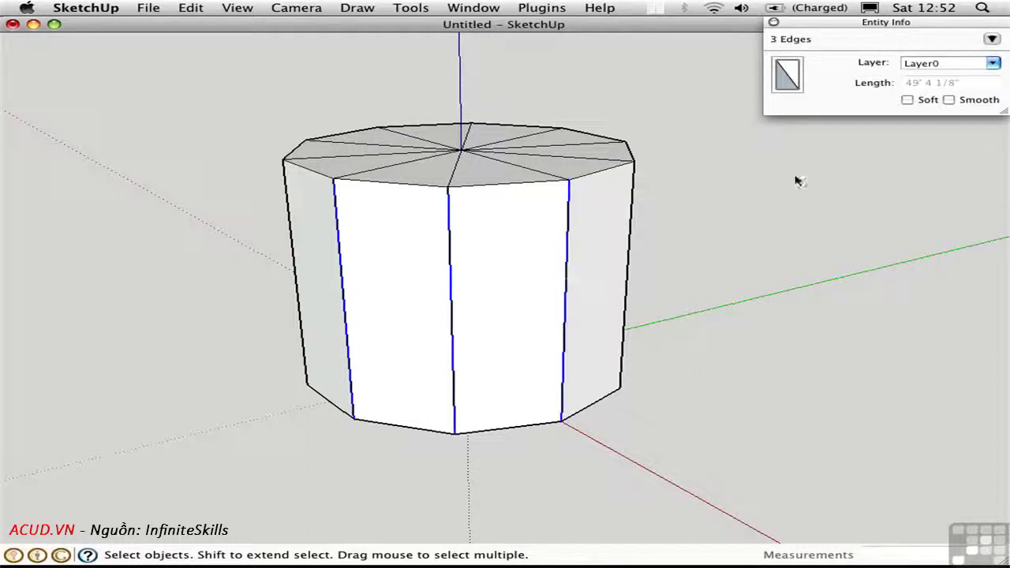
{"action": "left_click", "coordinate": [907, 100]}
{"action": "left_click", "coordinate": [663, 342]}
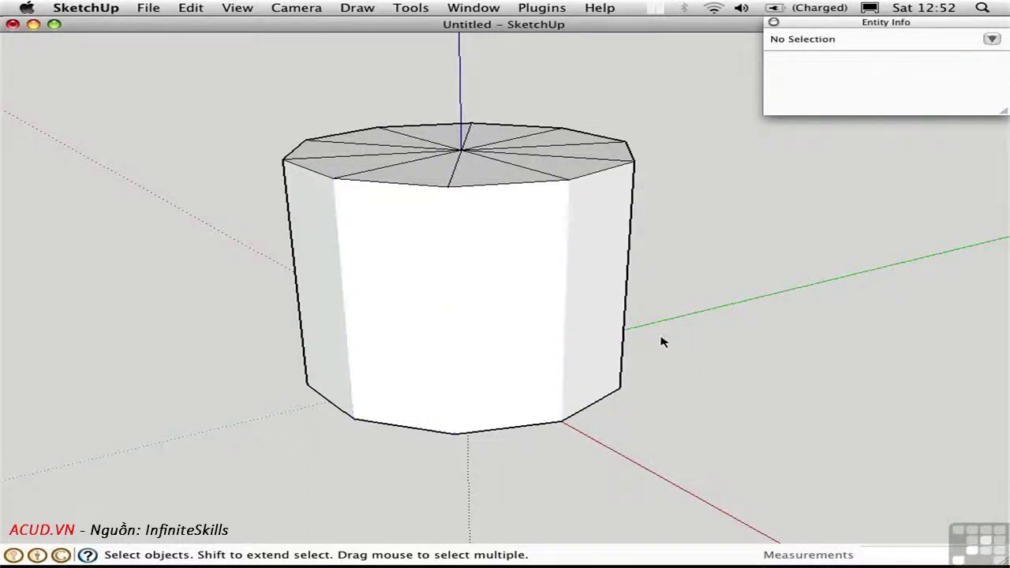
{"action": "key", "text": "p"}
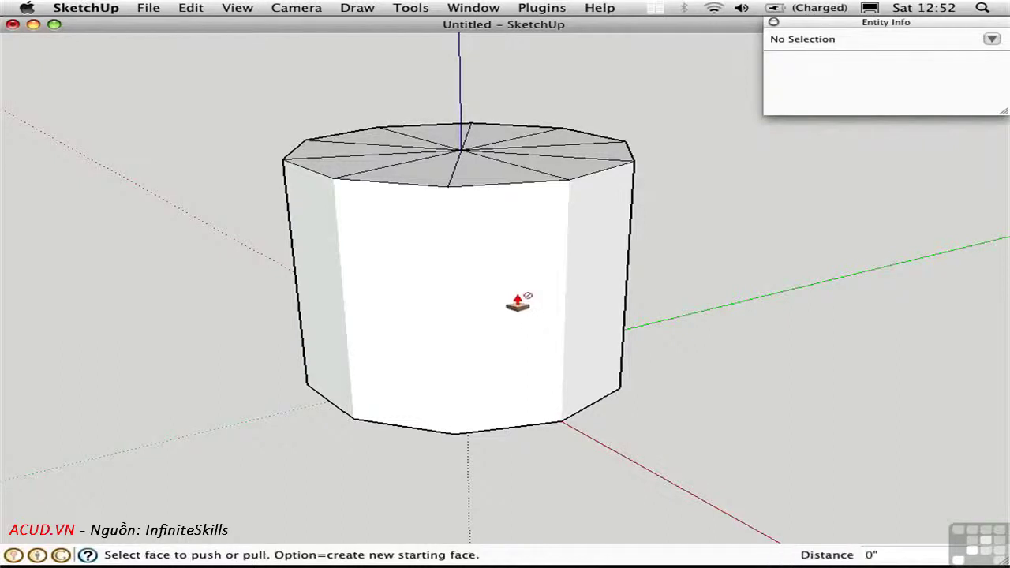
{"action": "mouse_move", "coordinate": [515, 298]}
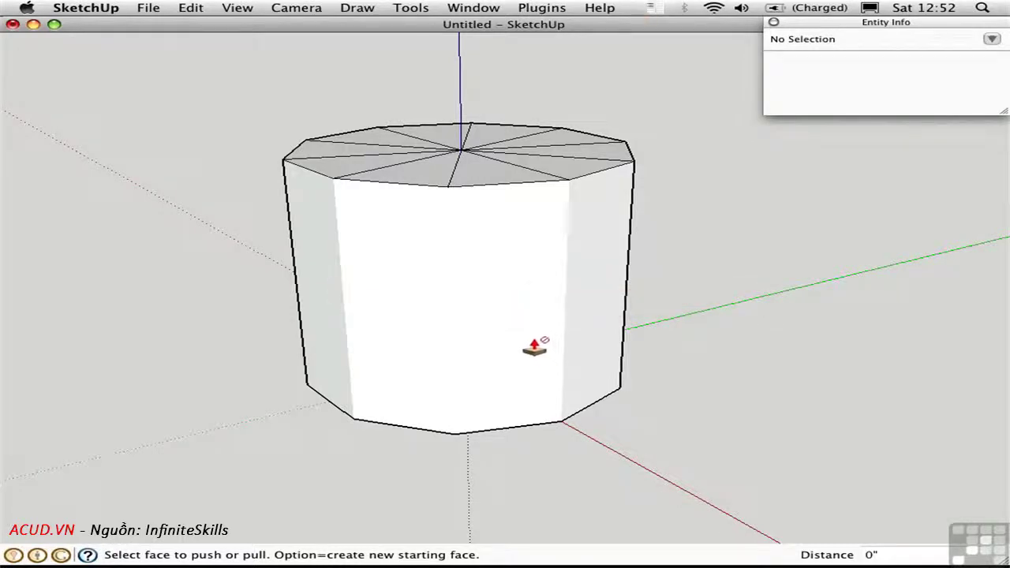
{"action": "key", "text": "e"}
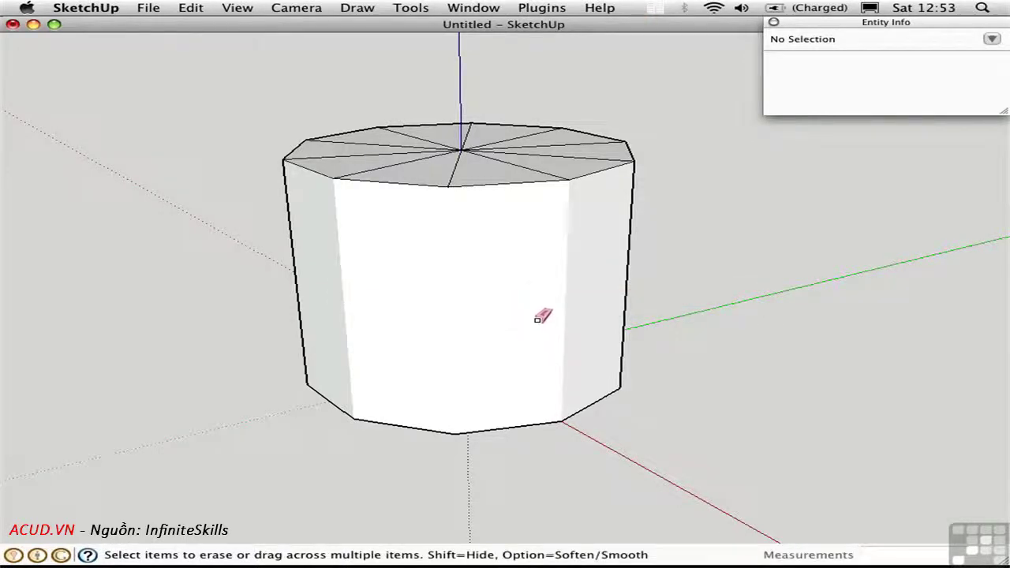
{"action": "mouse_move", "coordinate": [564, 307]}
{"action": "left_mouse_down", "text": "alt"}
{"action": "mouse_move", "coordinate": [573, 299]}
{"action": "mouse_move", "coordinate": [345, 266]}
{"action": "mouse_move", "coordinate": [483, 324]}
{"action": "left_mouse_up", "text": "alt"}
Step: Select all 61 entities of the decagon prism and bring up Window > Soften Edges
{"action": "key", "text": "space"}
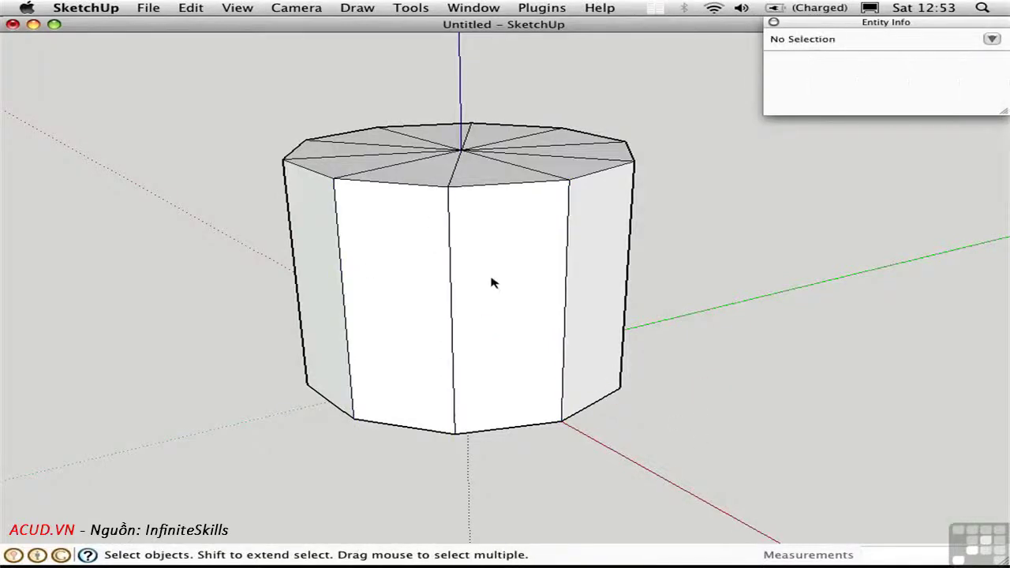
{"action": "triple_click", "coordinate": [492, 286]}
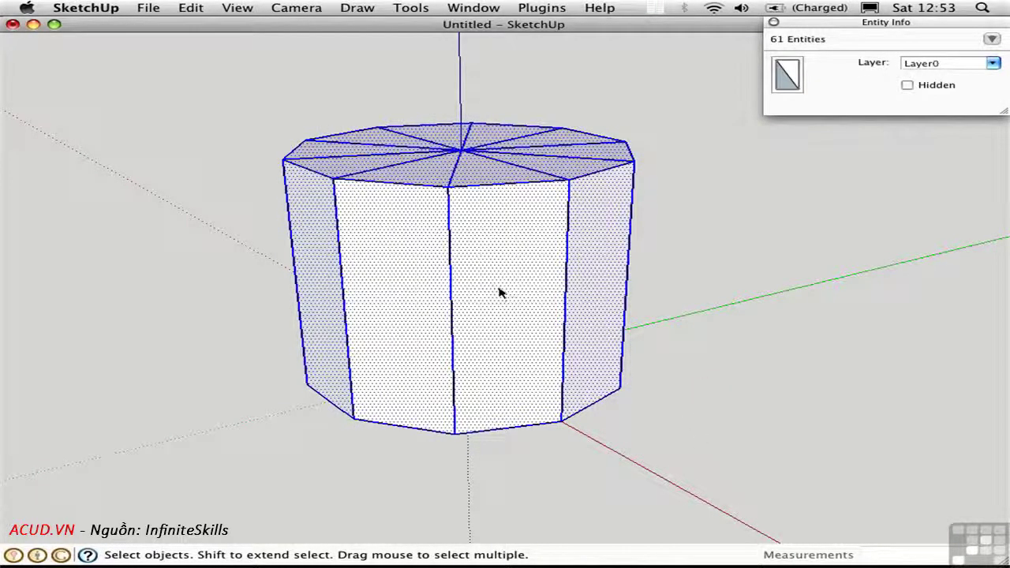
{"action": "left_click", "coordinate": [472, 8]}
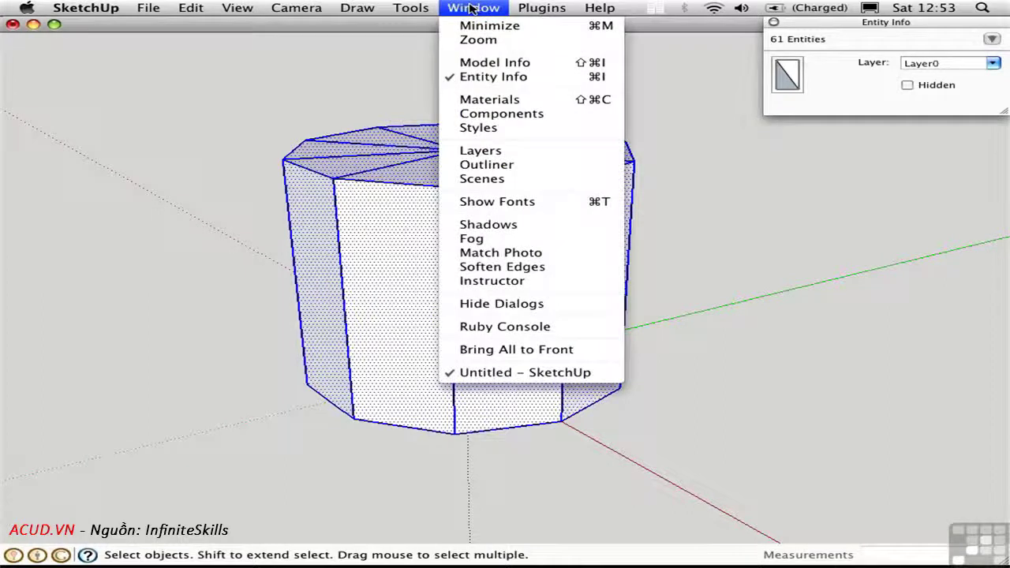
{"action": "left_click", "coordinate": [536, 268]}
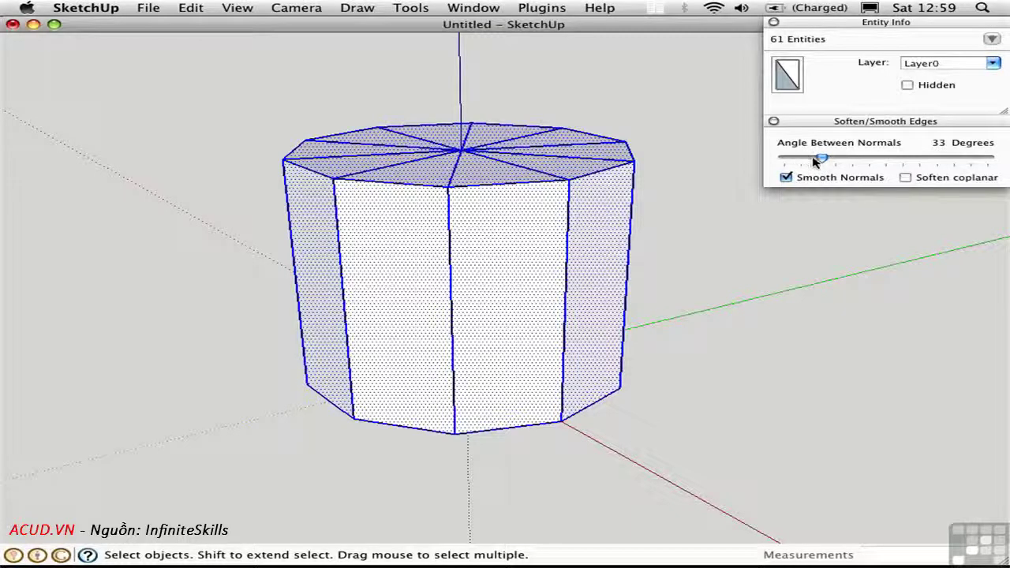
Step: Turn on Soften coplanar to hide the top's triangulation, and compare Smooth Normals on and off
{"action": "left_click", "coordinate": [906, 177]}
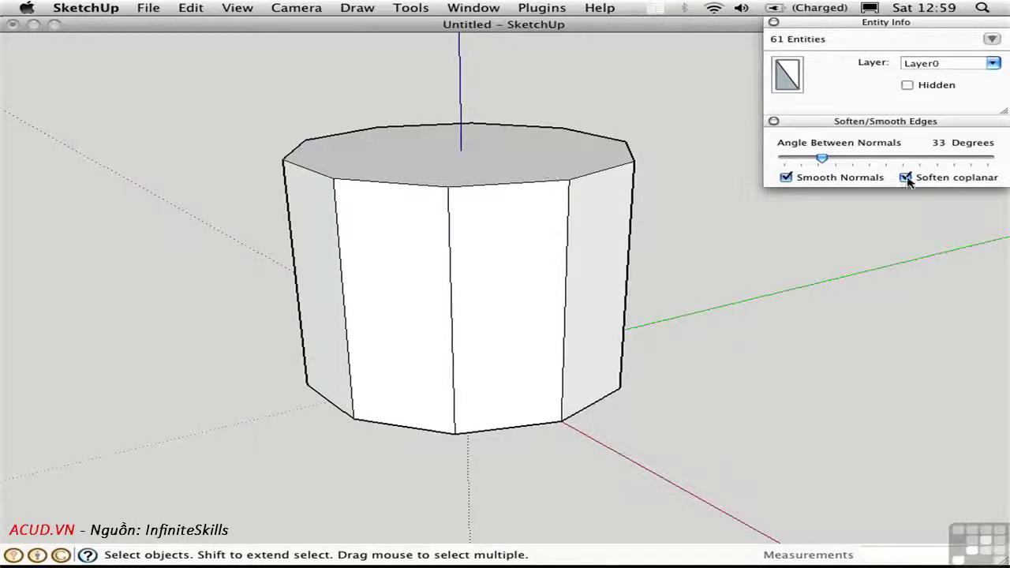
{"action": "left_click", "coordinate": [906, 178]}
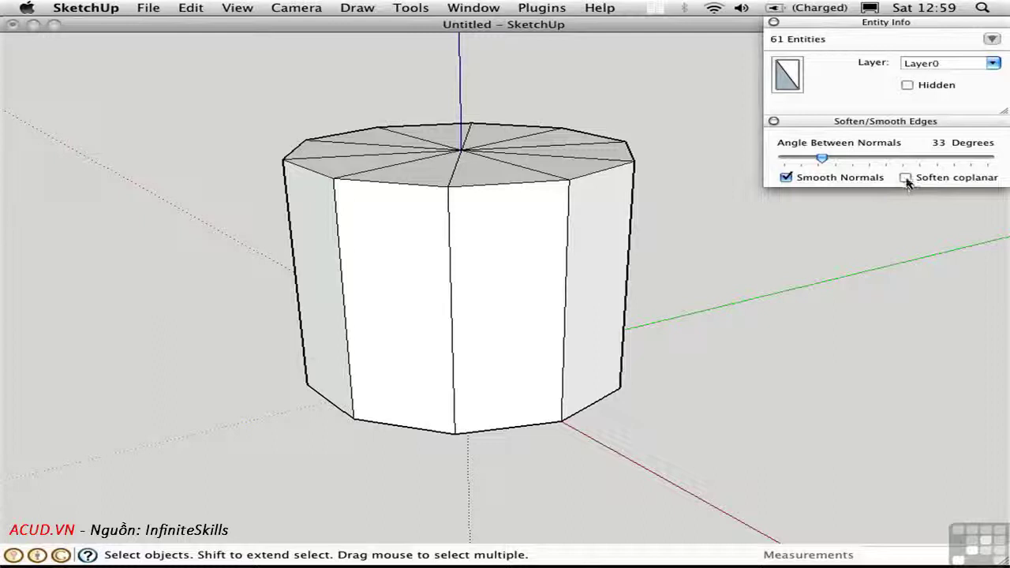
{"action": "left_click", "coordinate": [905, 178]}
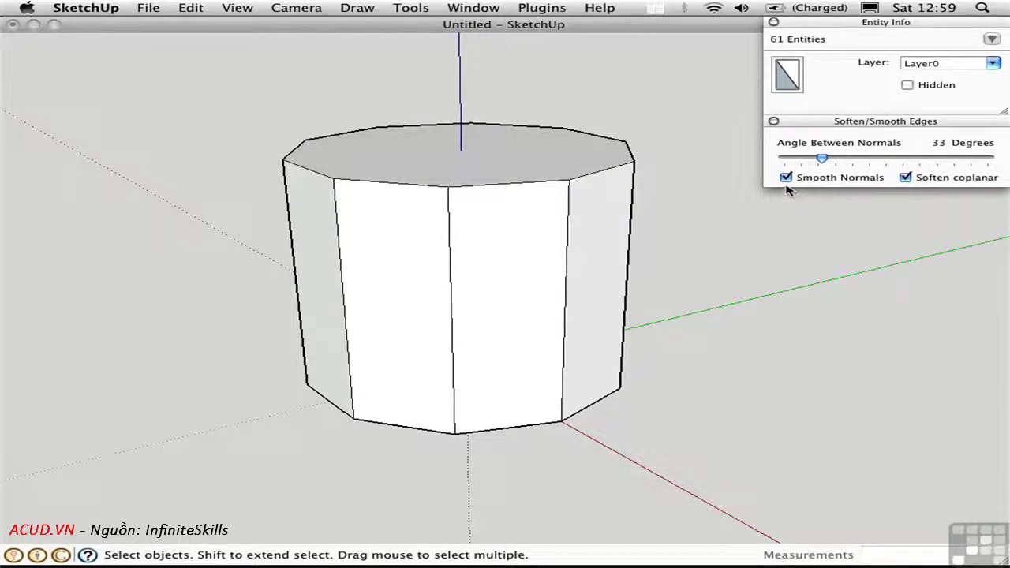
{"action": "left_click", "coordinate": [786, 178]}
{"action": "left_click", "coordinate": [786, 179]}
{"action": "left_click", "coordinate": [786, 180]}
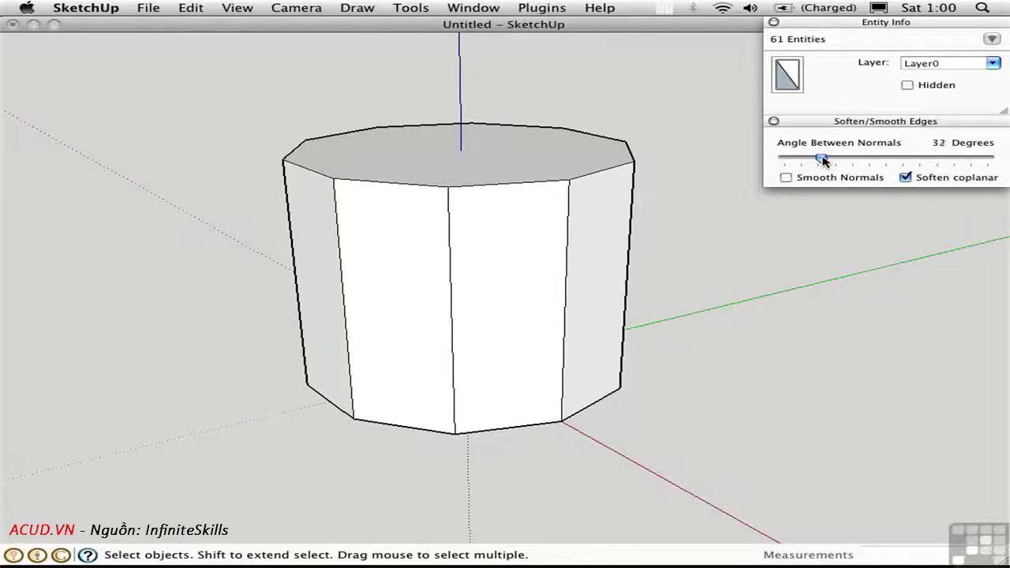
Step: Set the soften angle to about 41 degrees with Smooth Normals on, then deselect and orbit to inspect
{"action": "left_click_drag", "start_coordinate": [823, 160], "coordinate": [834, 161]}
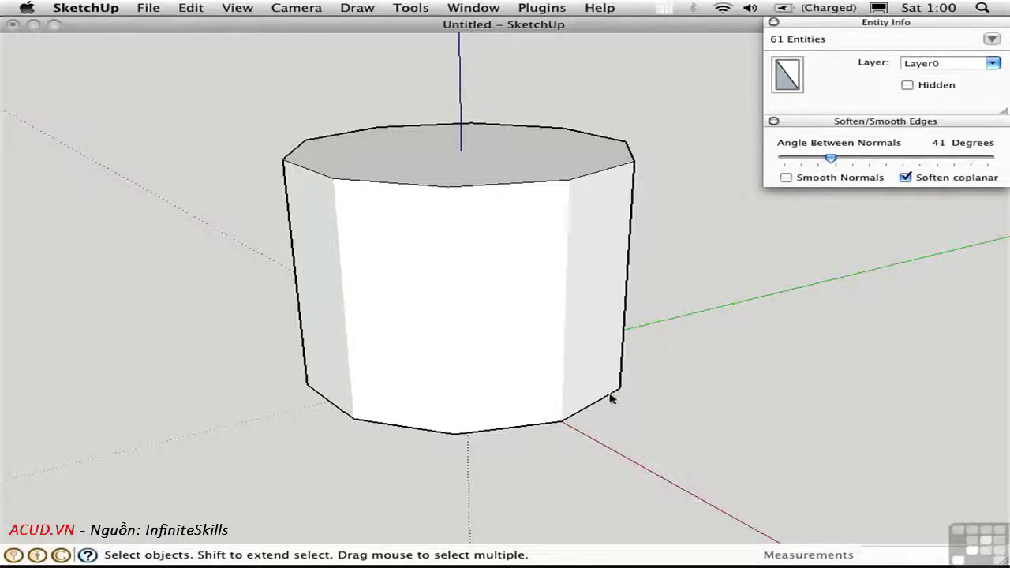
{"action": "middle_click_drag", "start_coordinate": [647, 285], "coordinate": [130, 295]}
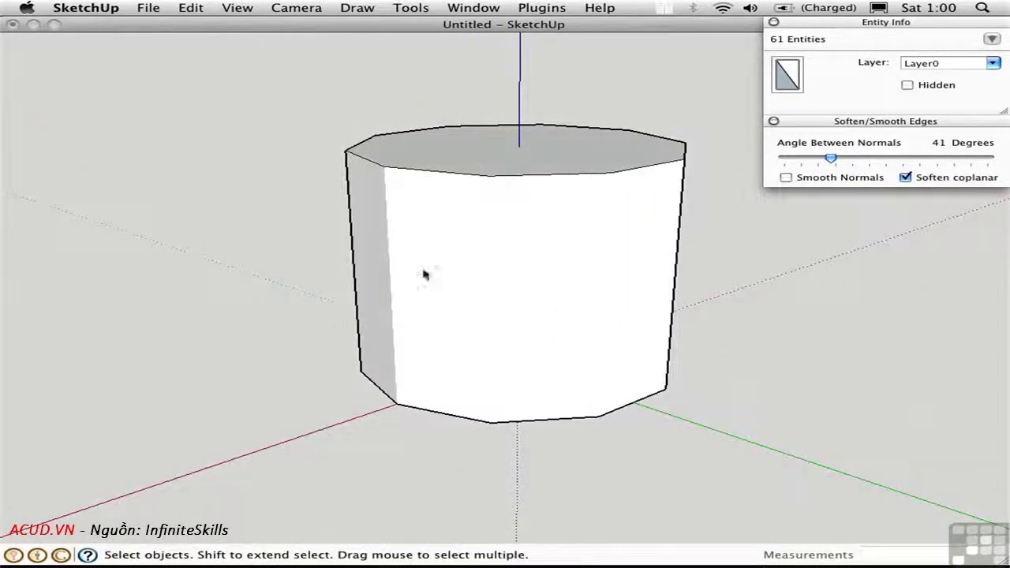
{"action": "middle_click_drag", "start_coordinate": [671, 331], "coordinate": [545, 359]}
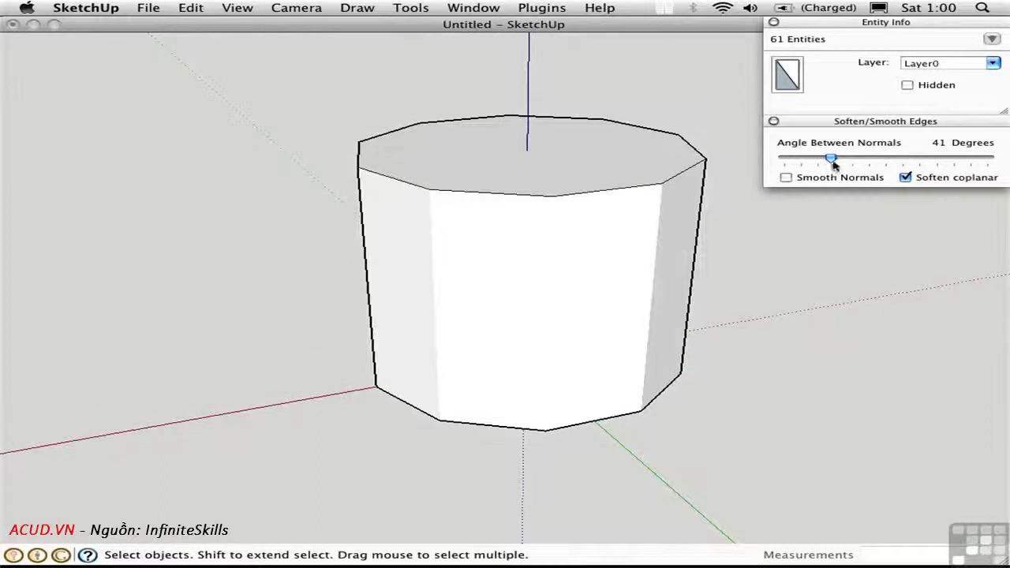
{"action": "left_click_drag", "start_coordinate": [834, 160], "coordinate": [819, 168]}
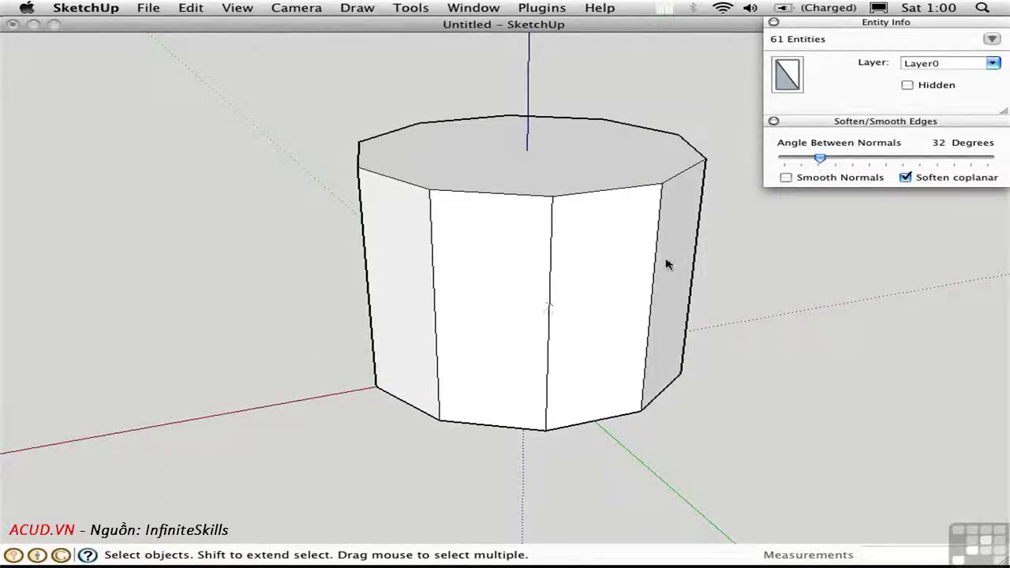
{"action": "left_click", "coordinate": [787, 177]}
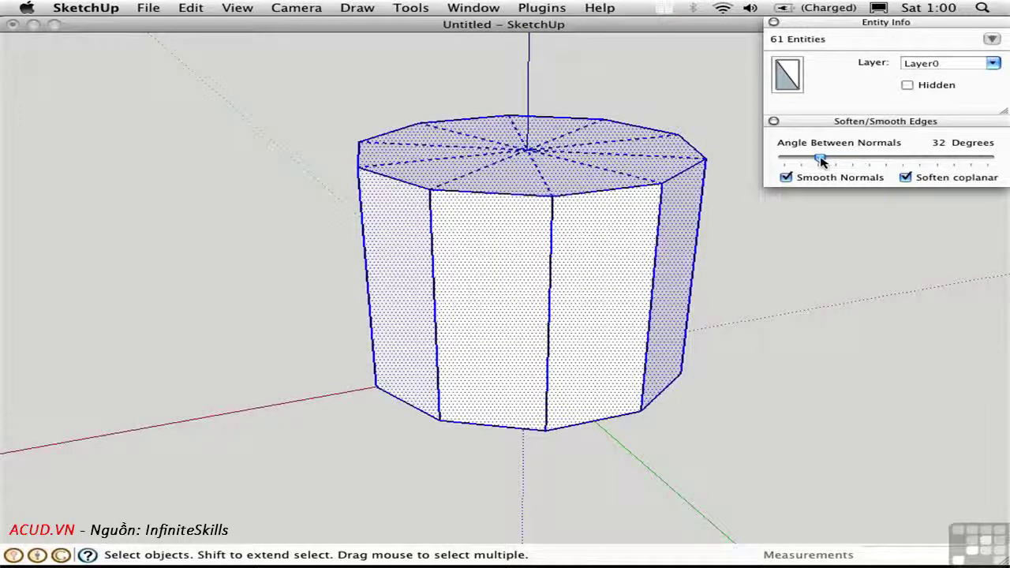
{"action": "left_click_drag", "start_coordinate": [822, 161], "coordinate": [834, 161]}
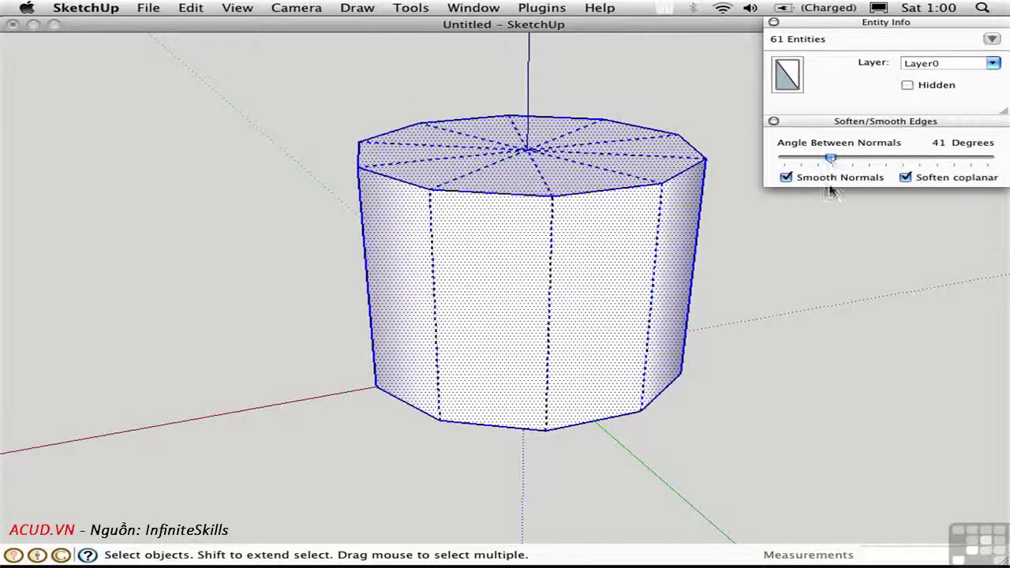
{"action": "left_click", "coordinate": [755, 277]}
{"action": "middle_click_drag", "start_coordinate": [350, 275], "coordinate": [600, 260]}
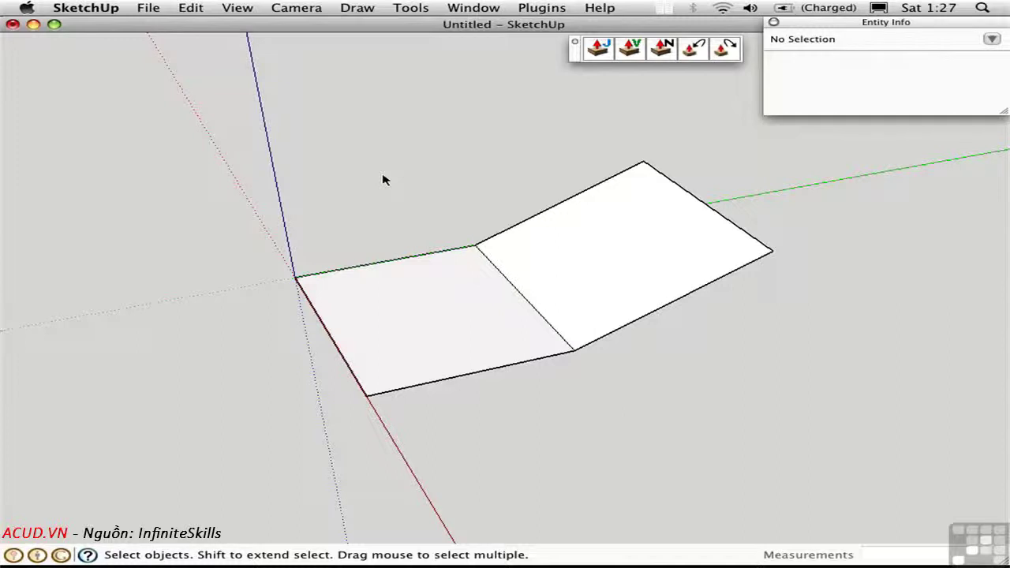
Step: Soften and smooth the crease between the two faces, then try Push/Pull on it and cancel
{"action": "middle_click_drag", "start_coordinate": [549, 345], "coordinate": [513, 292]}
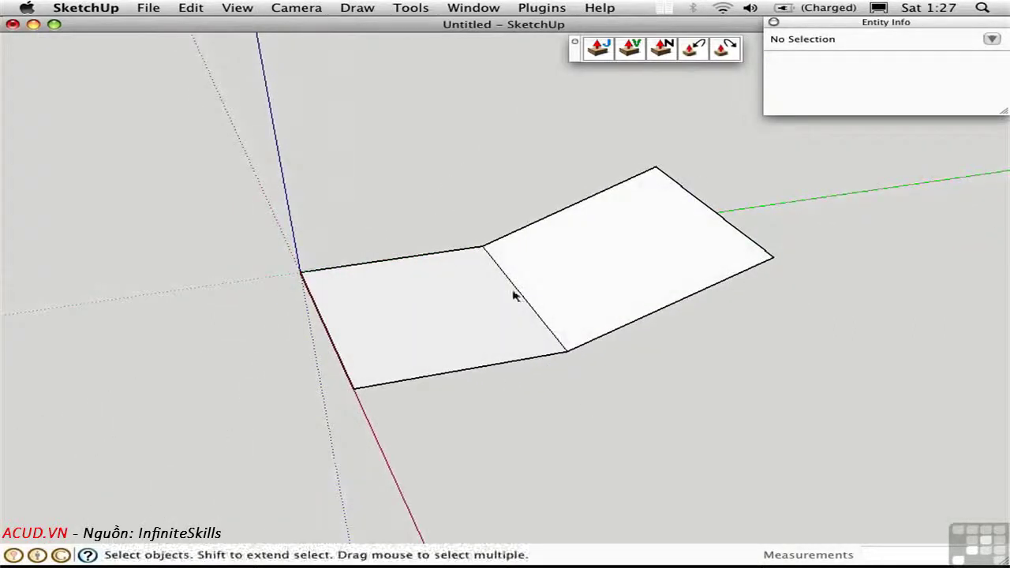
{"action": "left_click", "coordinate": [535, 342]}
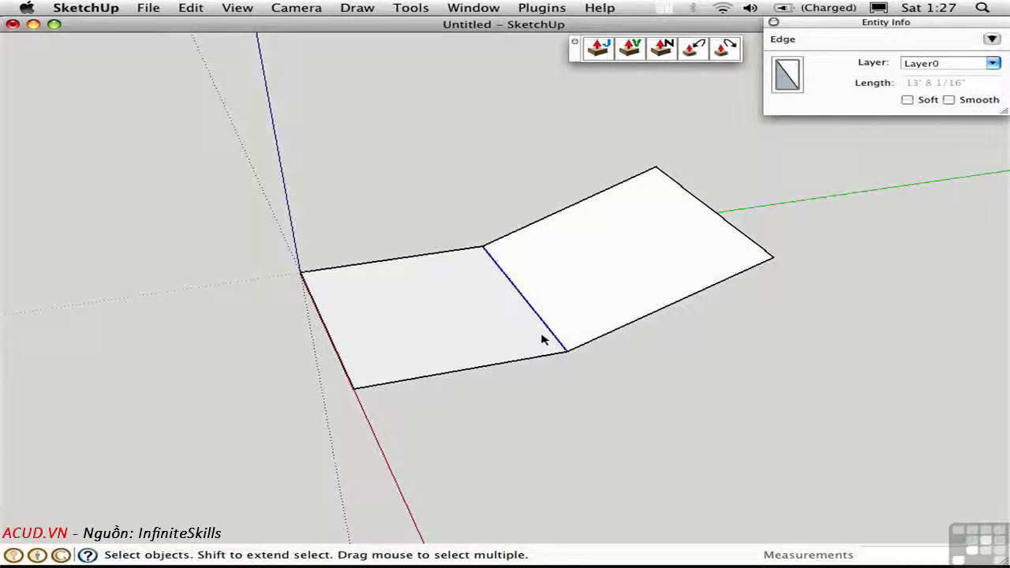
{"action": "left_click", "coordinate": [907, 101]}
{"action": "left_click", "coordinate": [949, 100]}
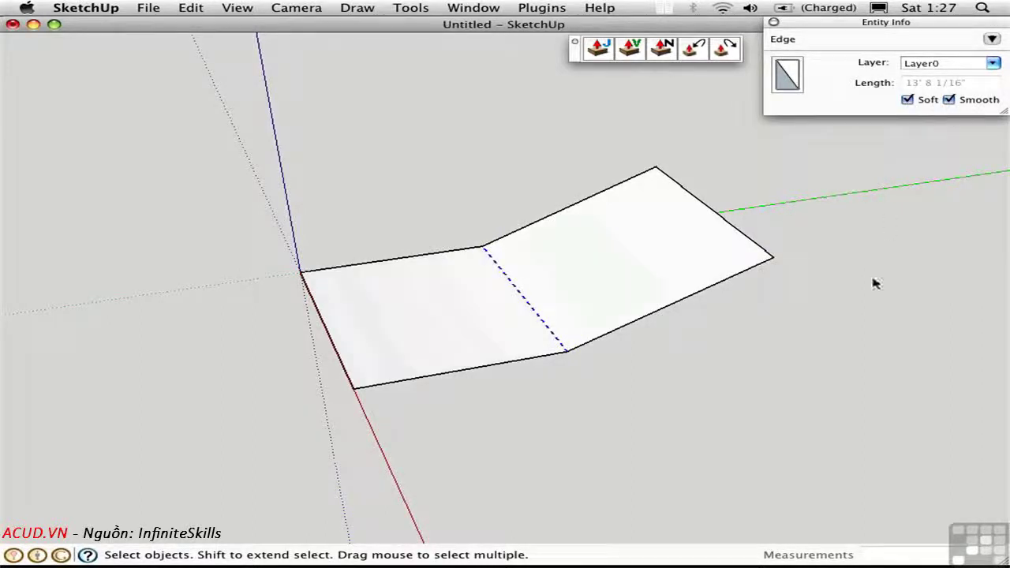
{"action": "left_click", "coordinate": [873, 293]}
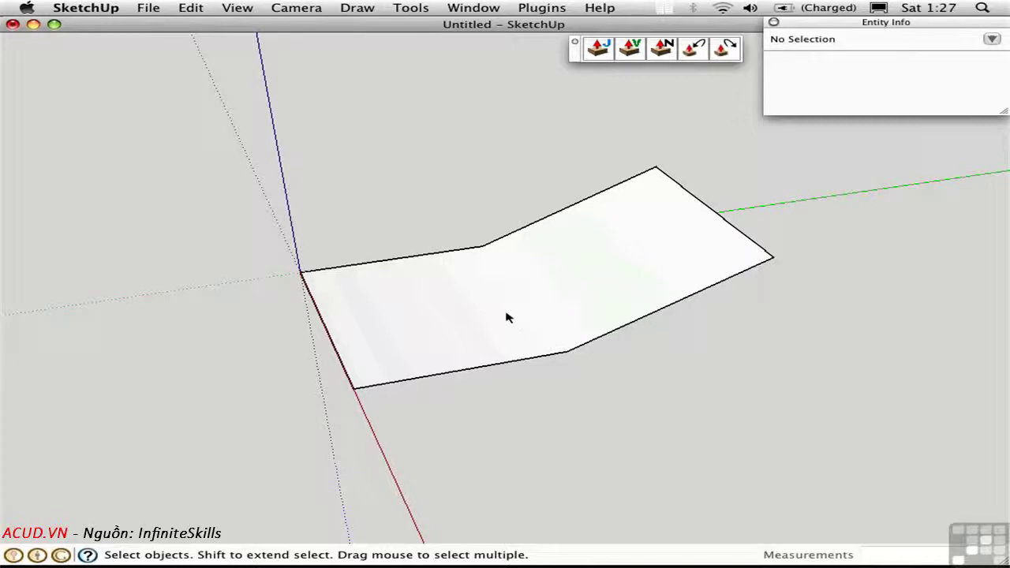
{"action": "key", "text": "p"}
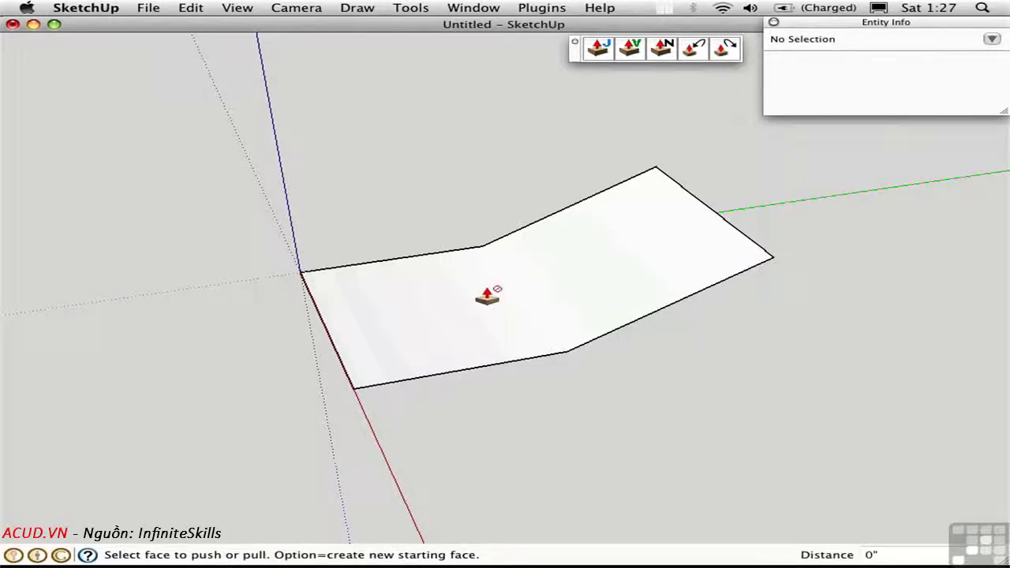
{"action": "key", "text": "space"}
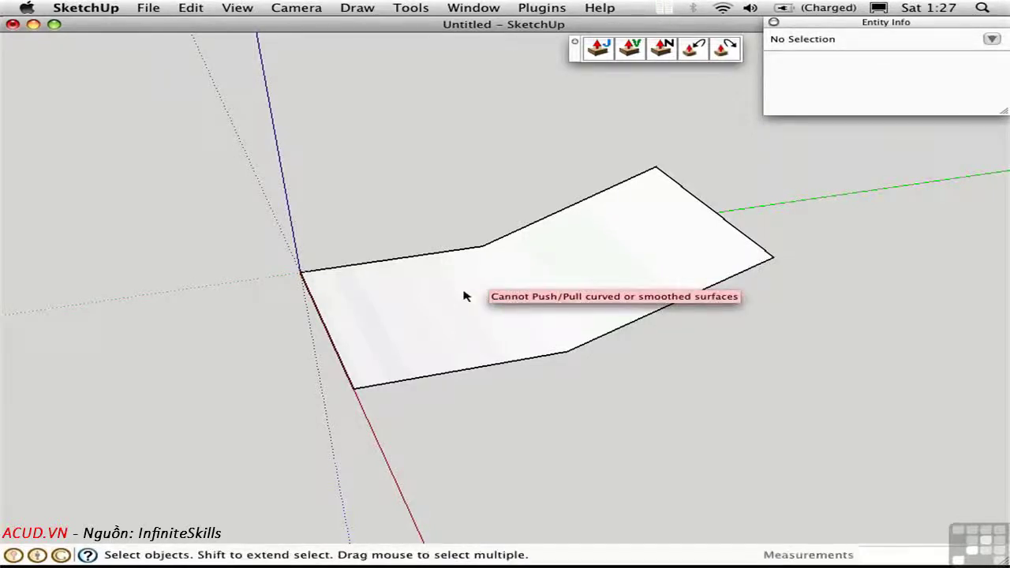
{"action": "left_click", "coordinate": [464, 295]}
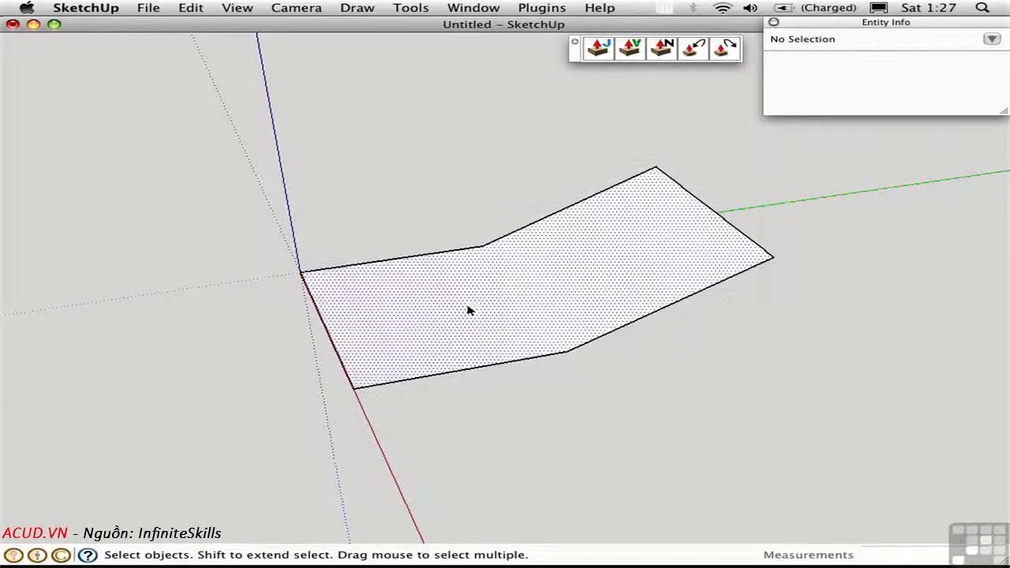
{"action": "left_click", "coordinate": [598, 49]}
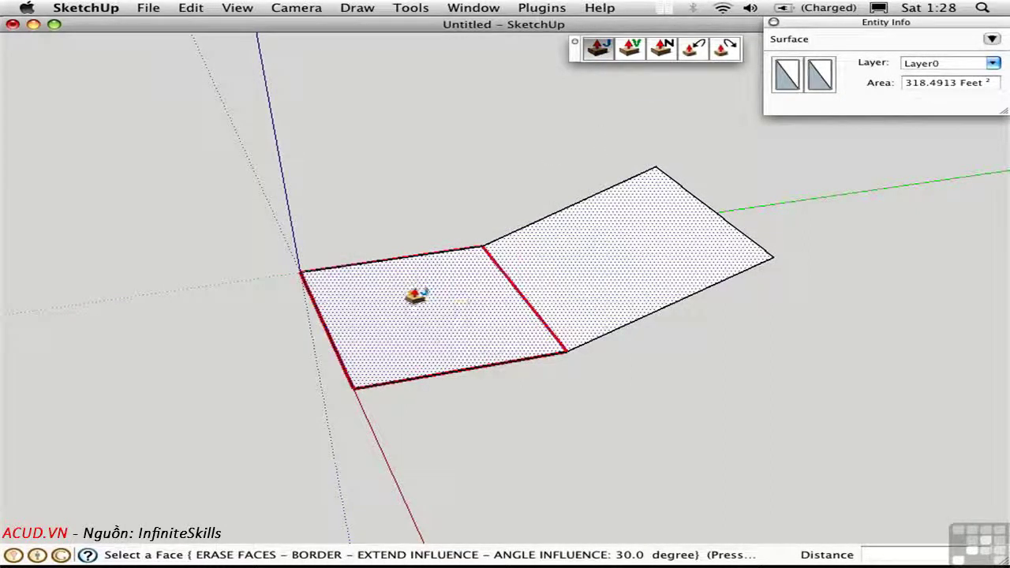
{"action": "left_click_drag", "start_coordinate": [397, 261], "coordinate": [390, 223]}
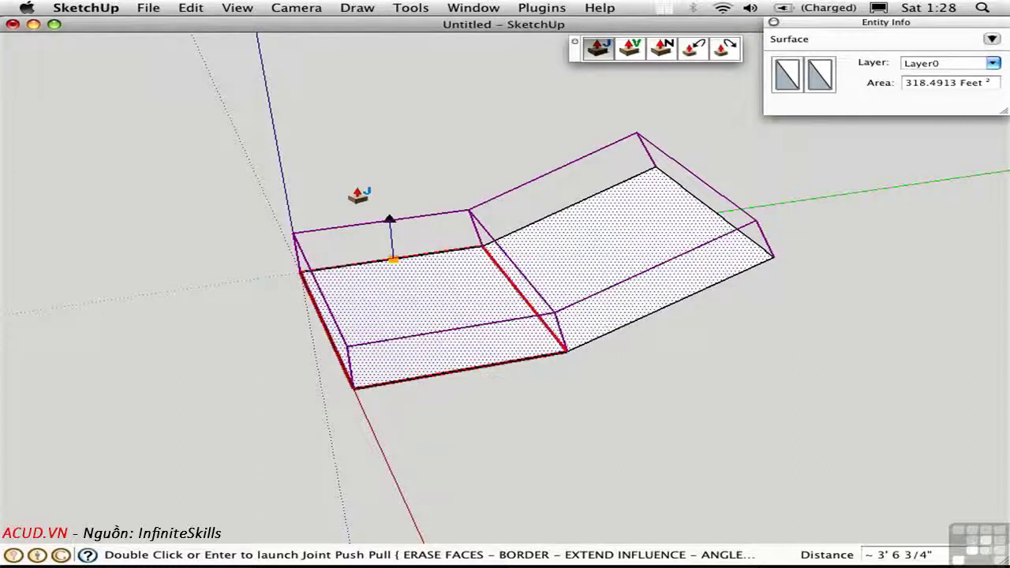
{"action": "type", "text": "3'"}
{"action": "key", "text": "Return"}
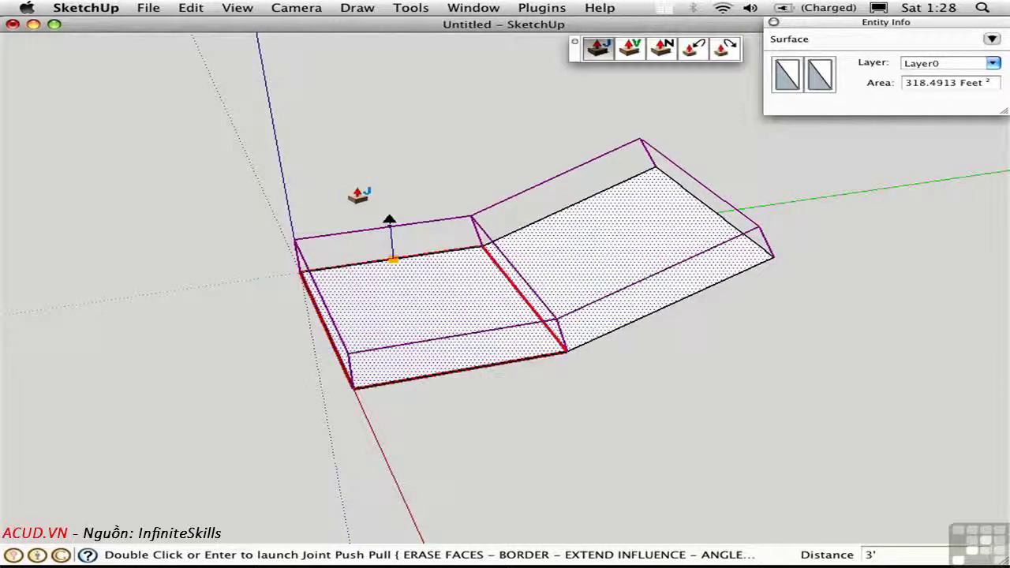
{"action": "key", "text": "Return"}
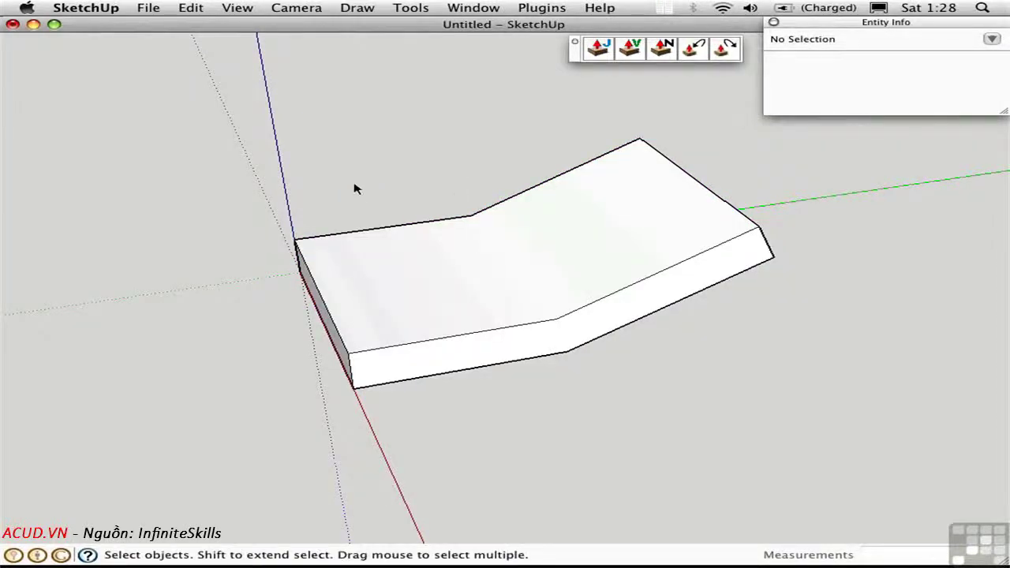
{"action": "middle_click_drag", "start_coordinate": [355, 190], "coordinate": [710, 177]}
{"action": "middle_click_drag", "start_coordinate": [761, 233], "coordinate": [205, 237]}
{"action": "middle_click_drag", "start_coordinate": [680, 257], "coordinate": [525, 271]}
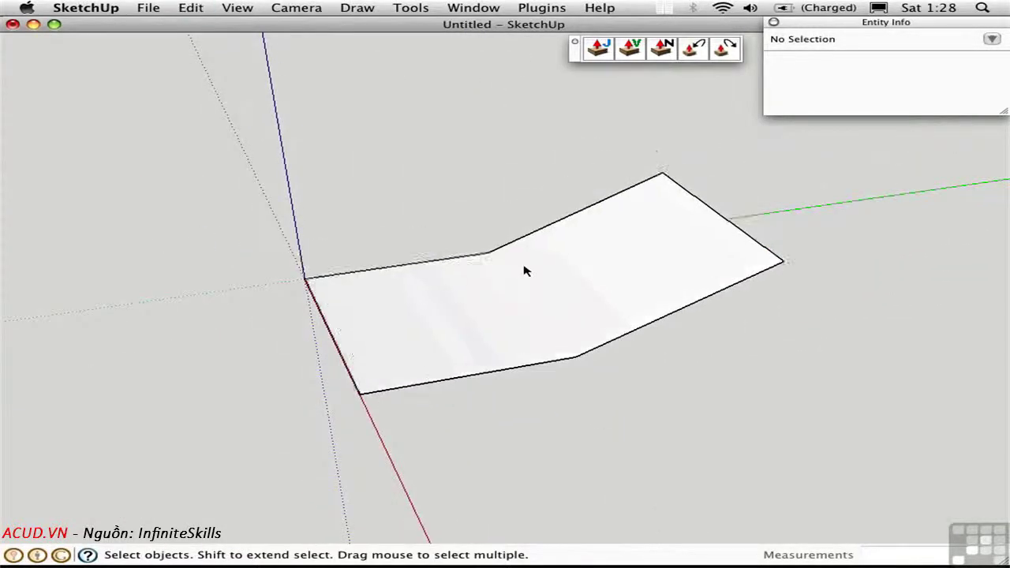
Step: Draw a vertical line up from the bend point, then move its top end to tilt it
{"action": "key", "text": "l"}
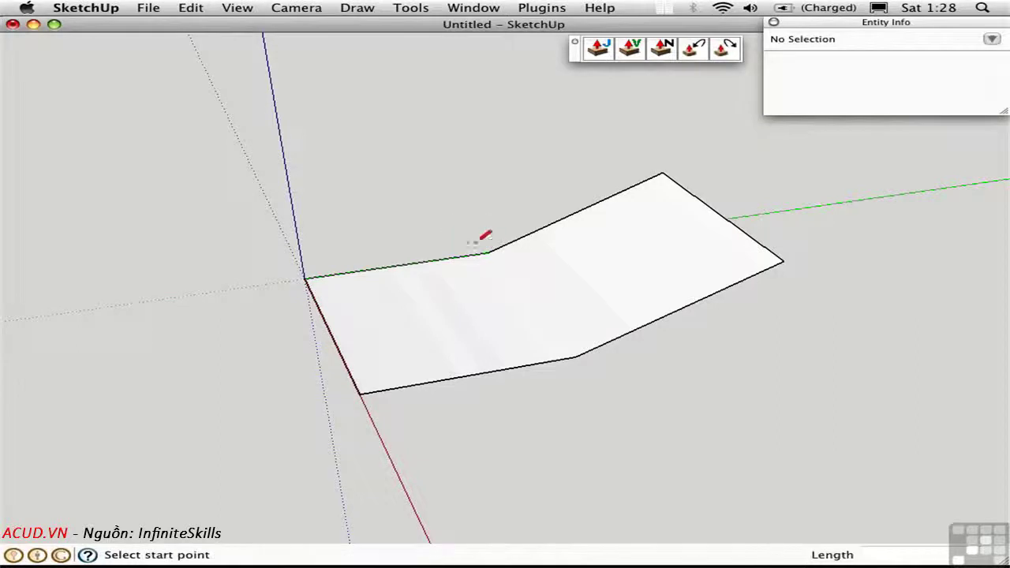
{"action": "left_click_drag", "start_coordinate": [487, 251], "coordinate": [486, 169]}
{"action": "key", "text": "space"}
{"action": "middle_click_drag", "start_coordinate": [350, 186], "coordinate": [602, 190]}
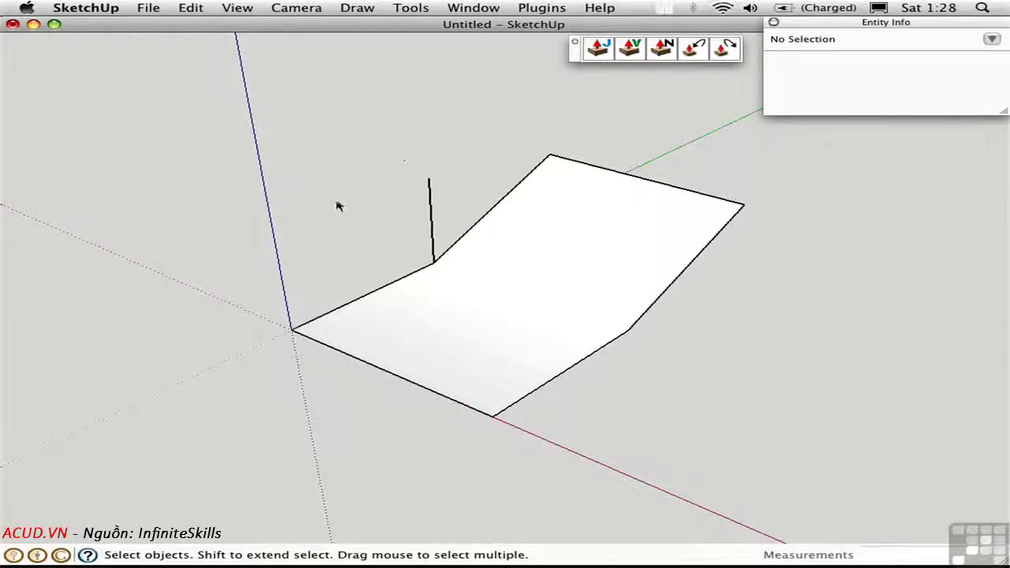
{"action": "key", "text": "m"}
{"action": "left_click_drag", "start_coordinate": [423, 176], "coordinate": [387, 165]}
{"action": "middle_click_drag", "start_coordinate": [318, 239], "coordinate": [547, 279]}
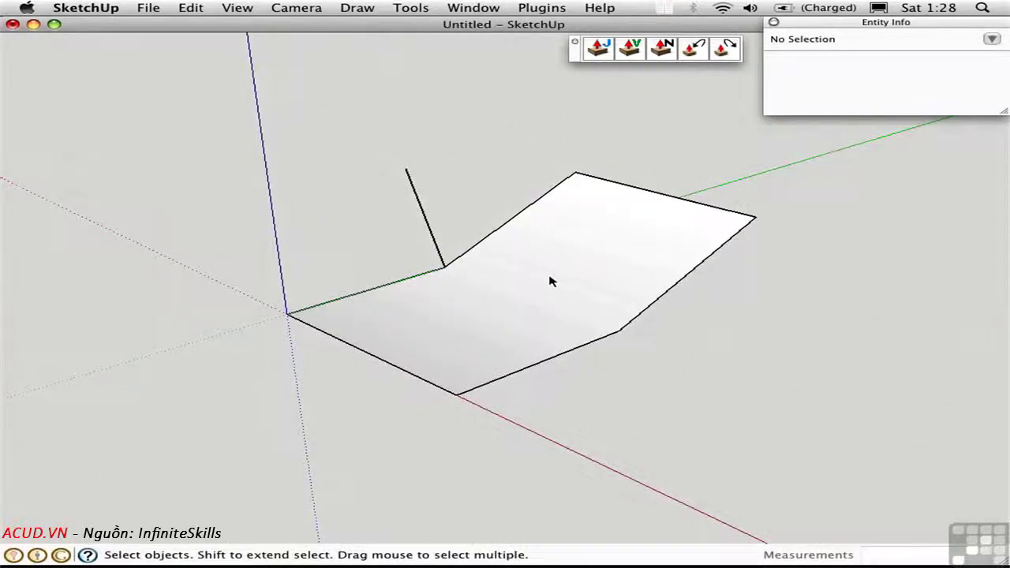
Step: Extrude the bent surface 4 along the tilted edge with Vector Push Pull, inspect it, then undo
{"action": "left_click", "coordinate": [549, 280]}
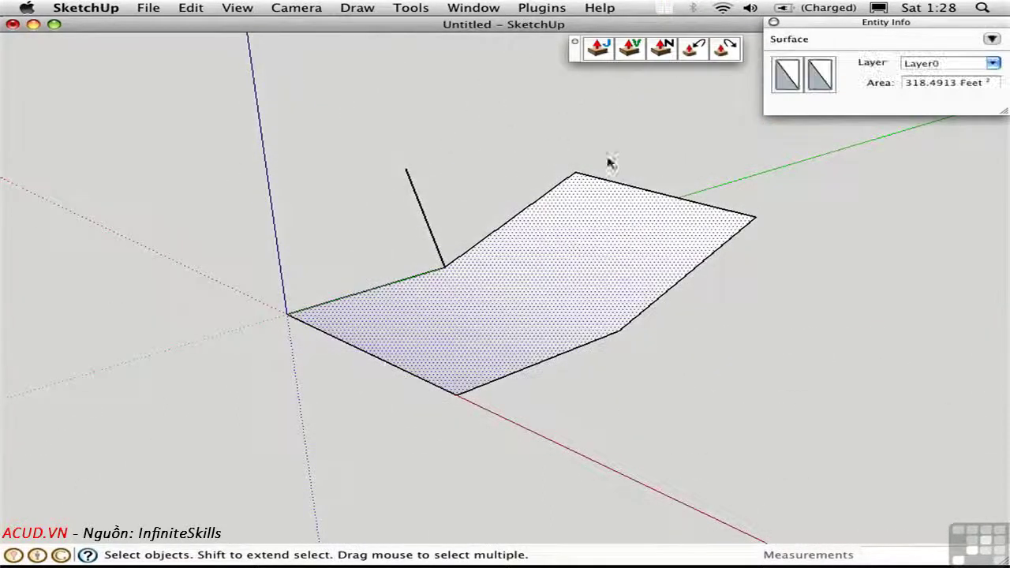
{"action": "left_click", "coordinate": [631, 51]}
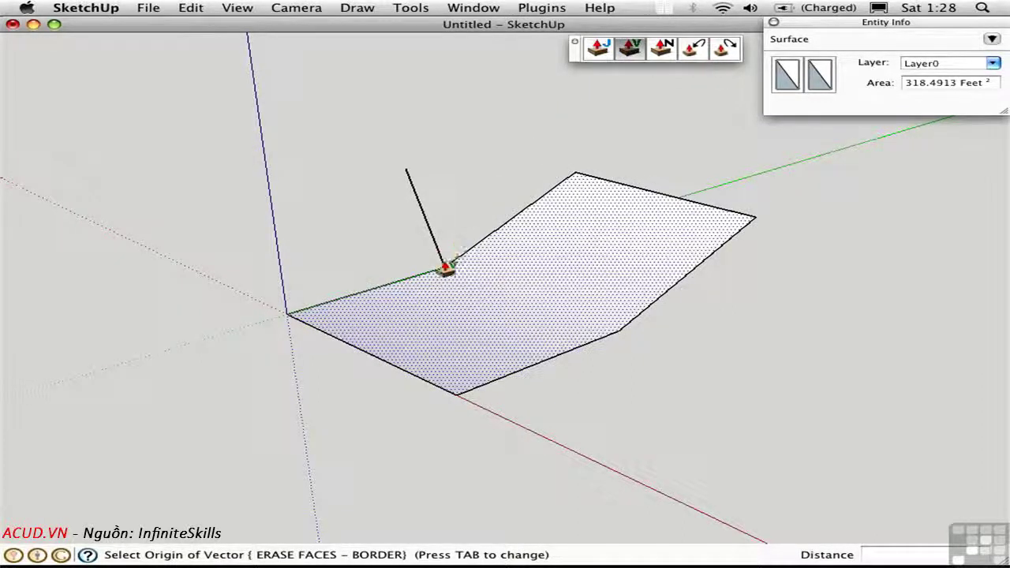
{"action": "left_click", "coordinate": [445, 271]}
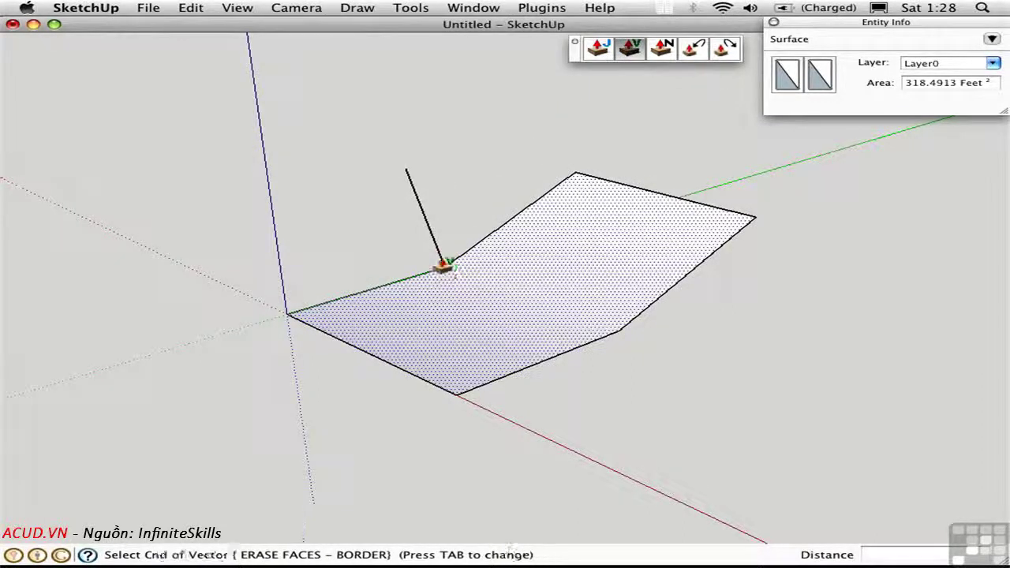
{"action": "left_click", "coordinate": [423, 220]}
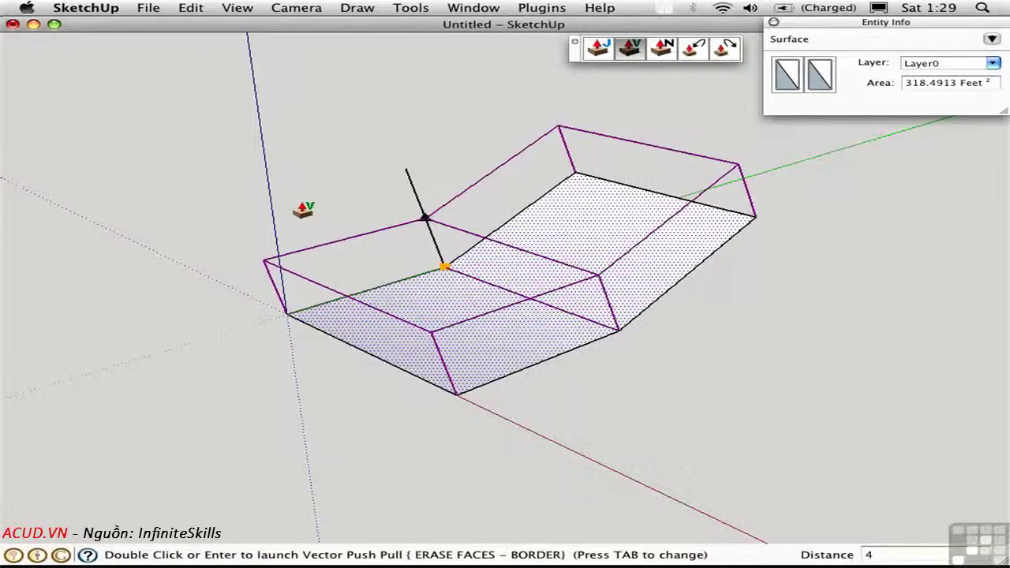
{"action": "key", "text": "Return"}
{"action": "middle_click_drag", "start_coordinate": [178, 266], "coordinate": [439, 316]}
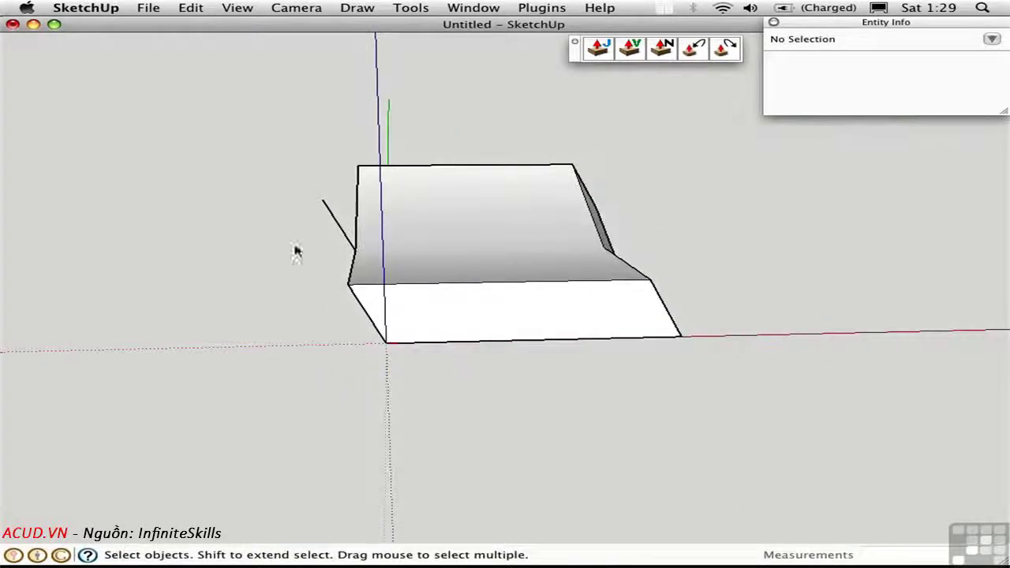
{"action": "middle_click_drag", "start_coordinate": [292, 250], "coordinate": [296, 320]}
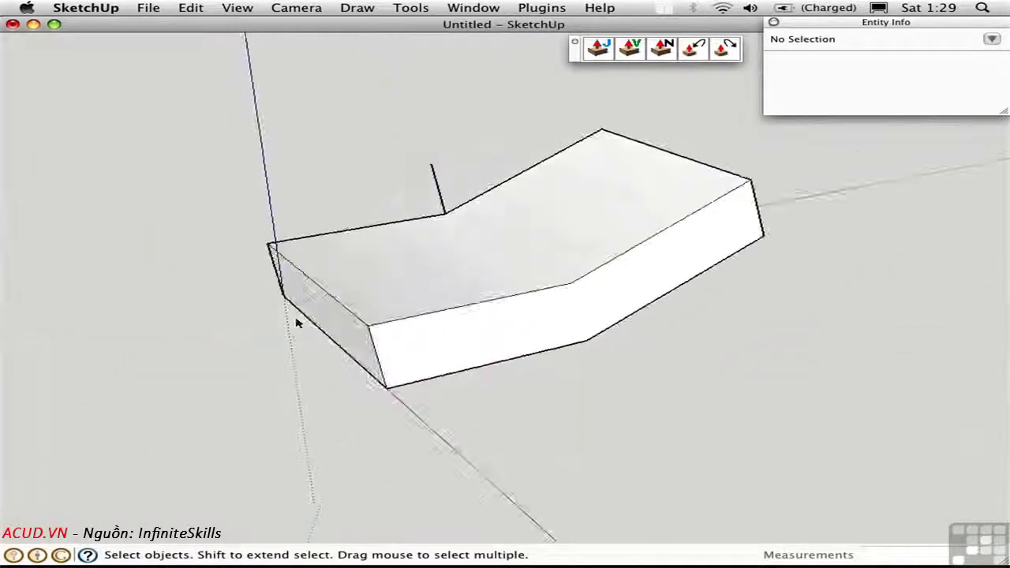
{"action": "left_click", "coordinate": [695, 52]}
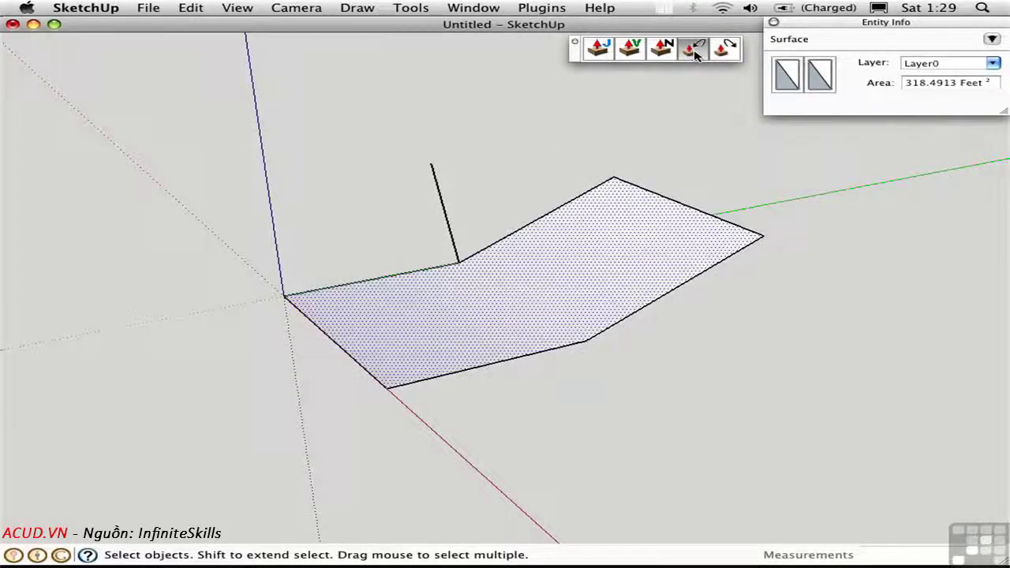
Step: Delete the tilted guide edge, then raise both bent faces about 5' 4 11/16" along their normals
{"action": "left_click", "coordinate": [447, 226]}
{"action": "key", "text": "Delete"}
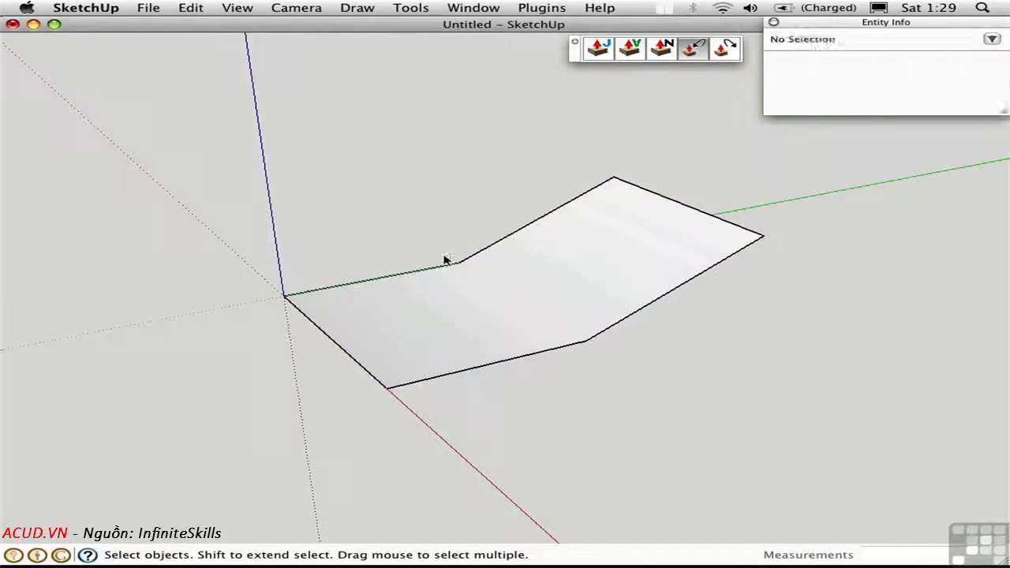
{"action": "left_click", "coordinate": [628, 269]}
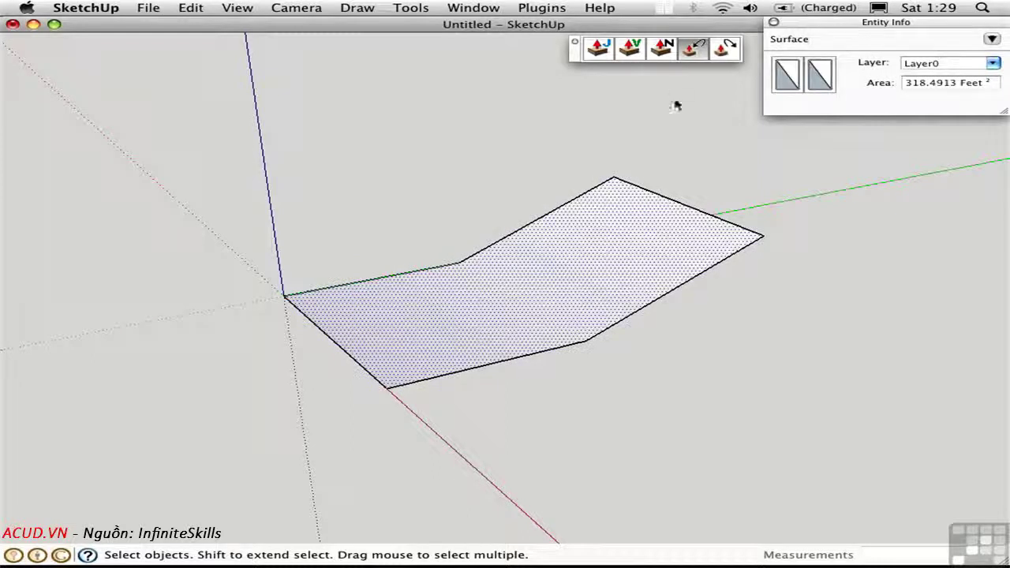
{"action": "left_click", "coordinate": [661, 51]}
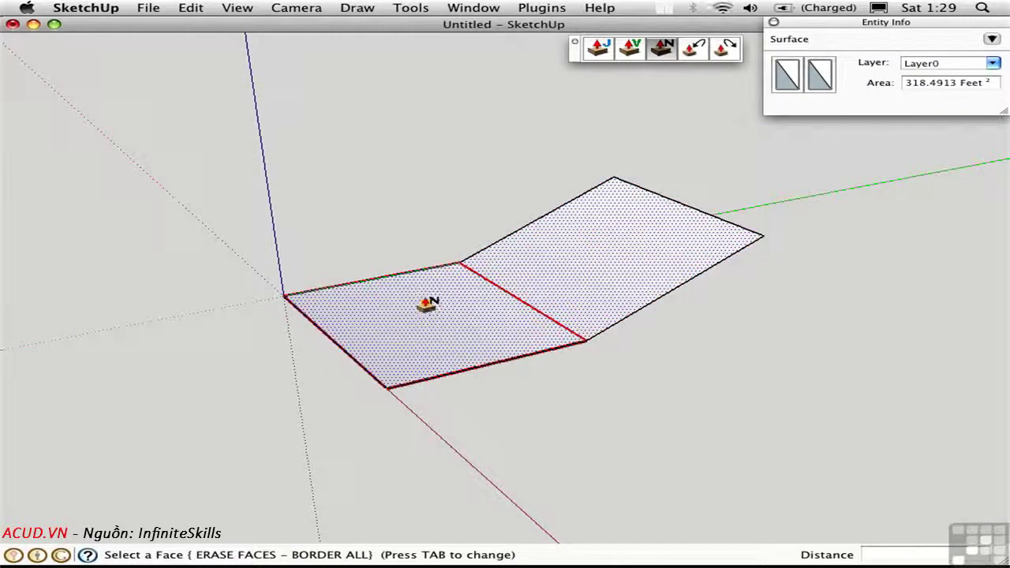
{"action": "left_click_drag", "start_coordinate": [525, 321], "coordinate": [498, 213]}
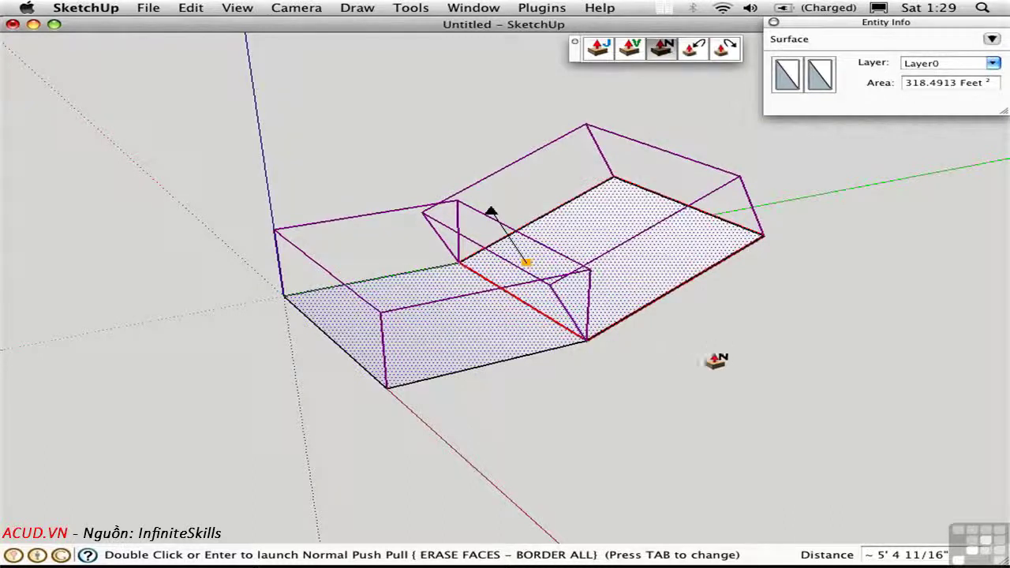
{"action": "double_click", "coordinate": [716, 354]}
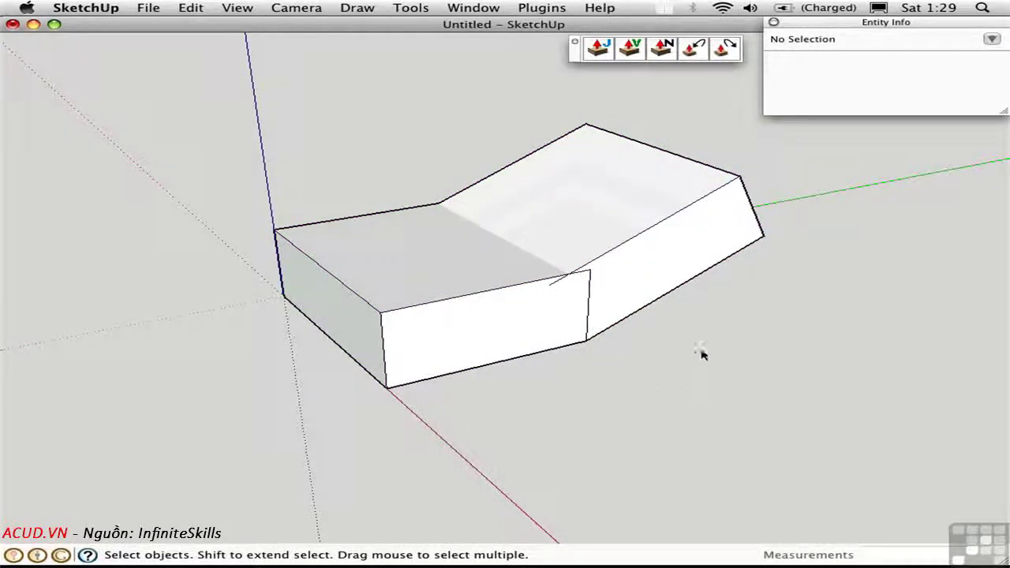
{"action": "middle_click_drag", "start_coordinate": [702, 355], "coordinate": [717, 413]}
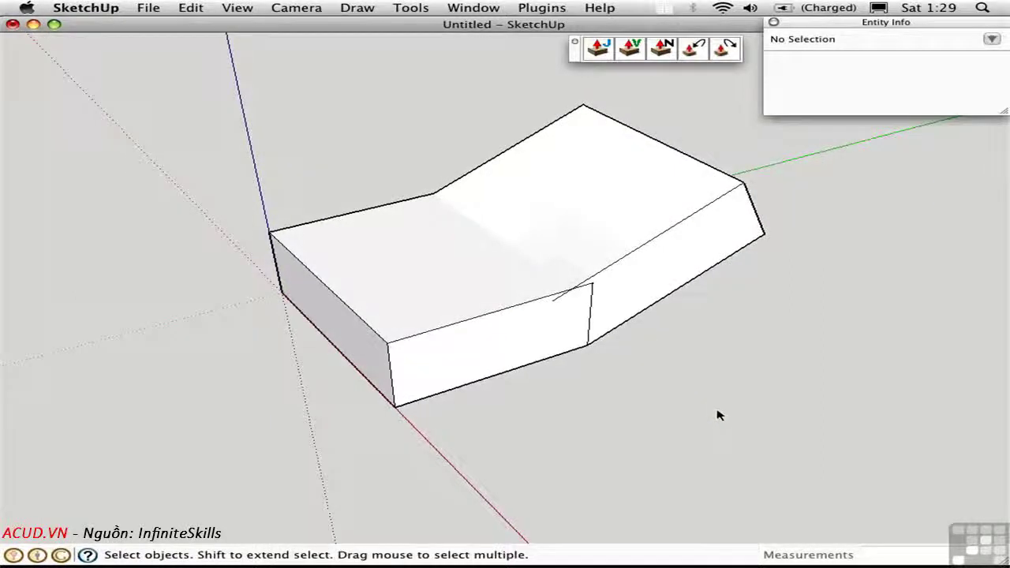